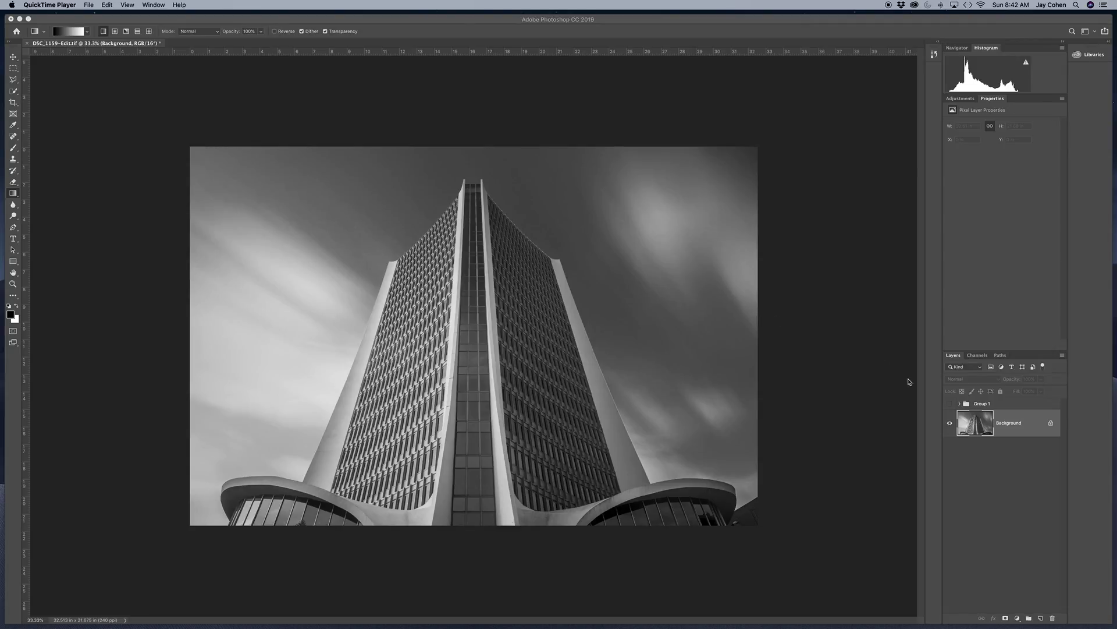
Preview the finished Group 1 edit, then load the saved Sky selection
left_click(949, 404)
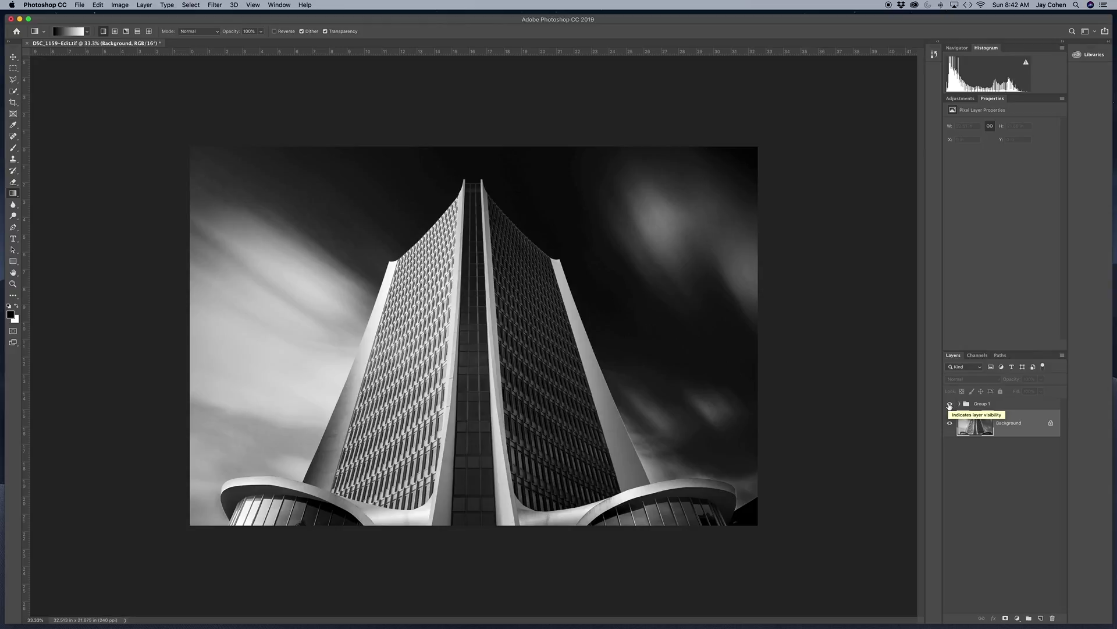
left_click(950, 404)
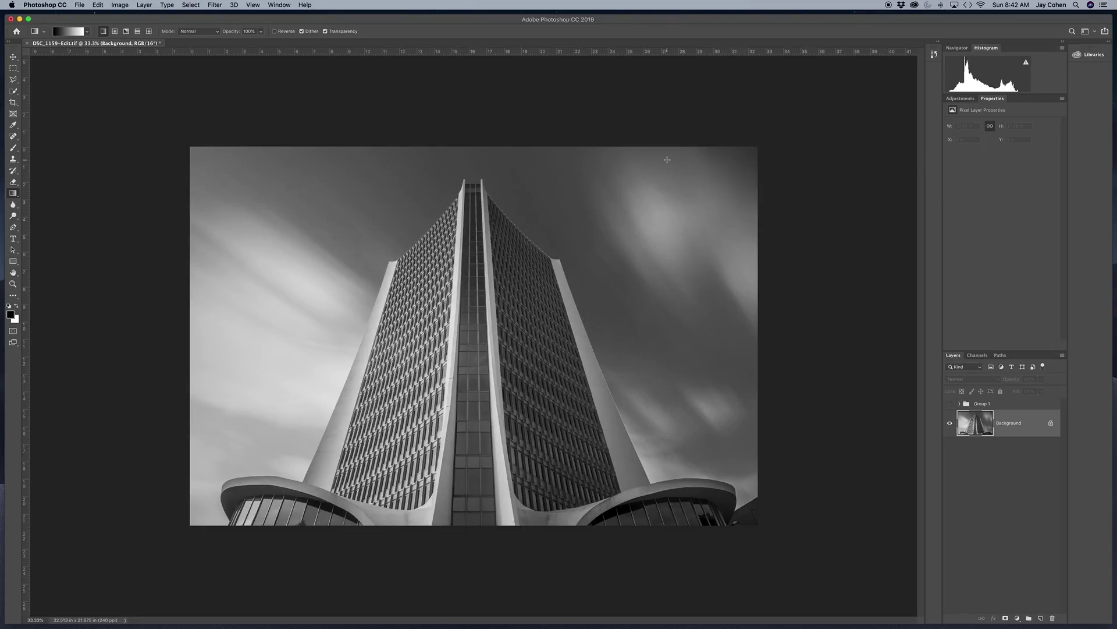
left_click(190, 6)
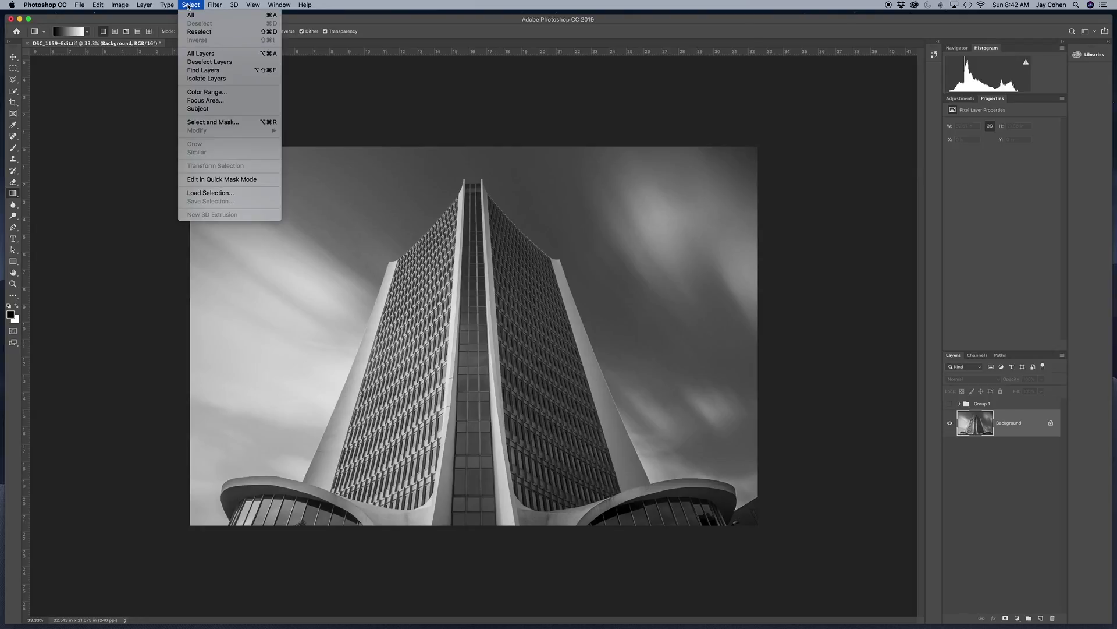
left_click(209, 194)
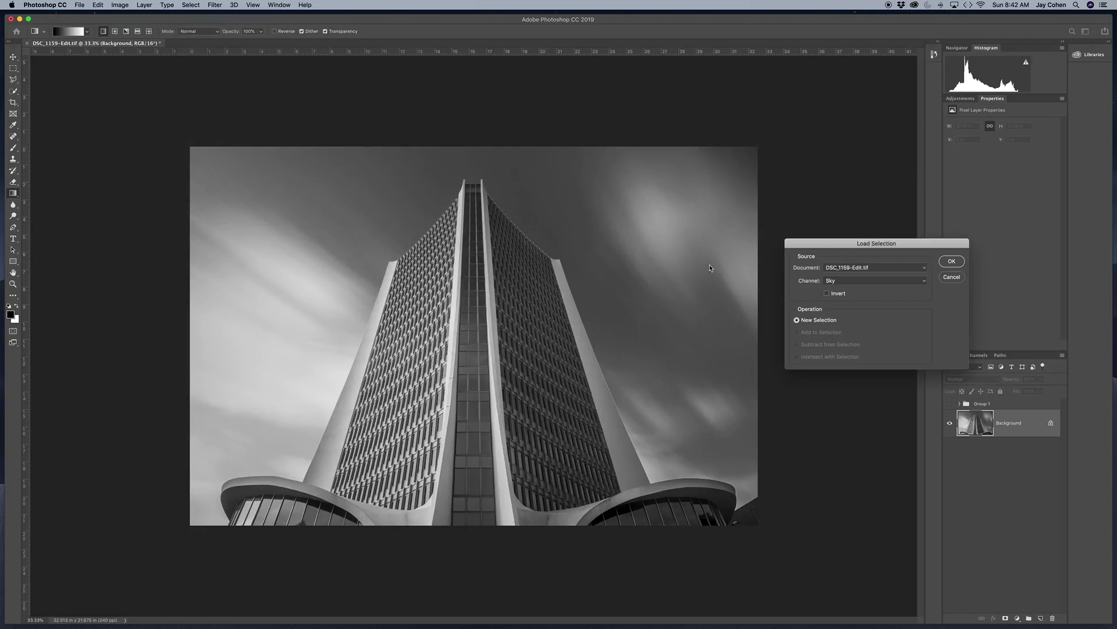
left_click(955, 262)
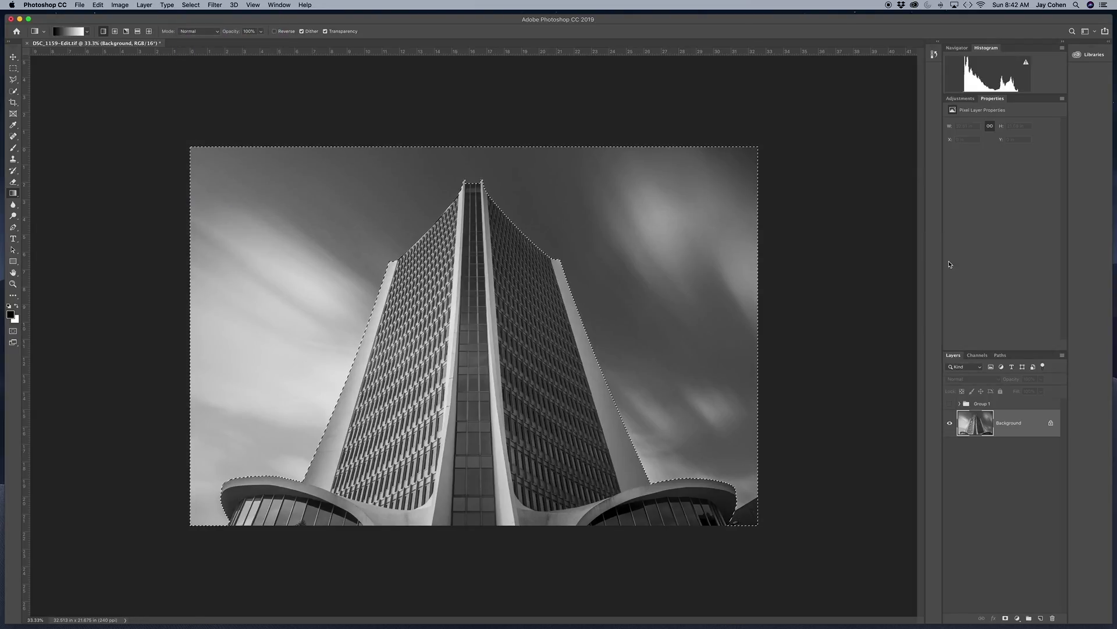
Add a sky-masked Curves layer, lowering shadows and lifting highlights, then compare before and after
left_click(960, 99)
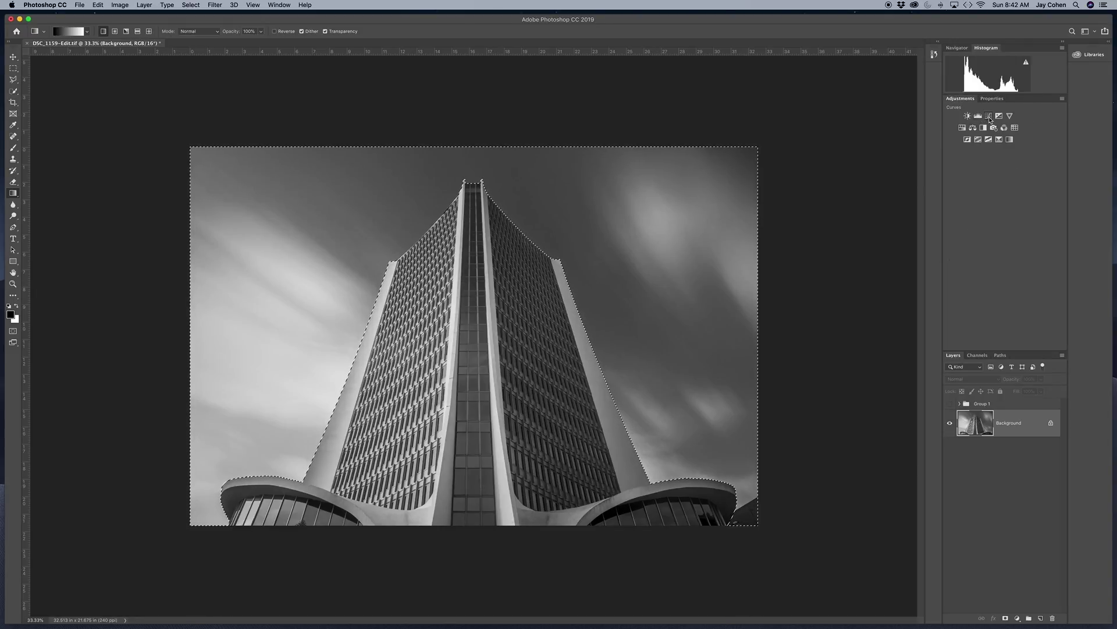
left_click(989, 116)
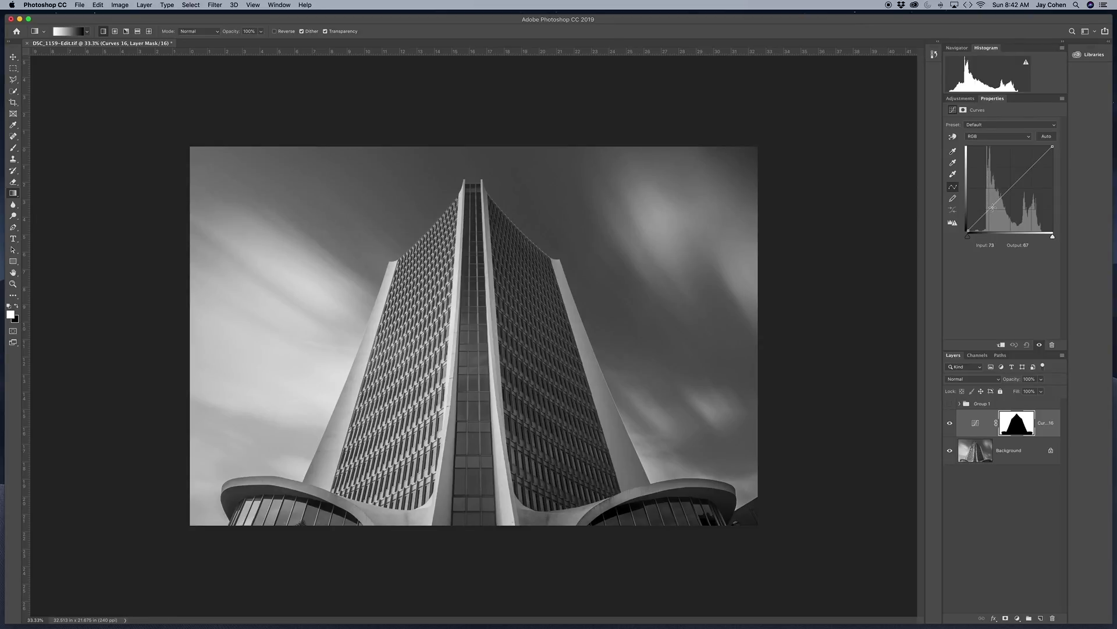
left_click_drag(993, 207, 996, 220)
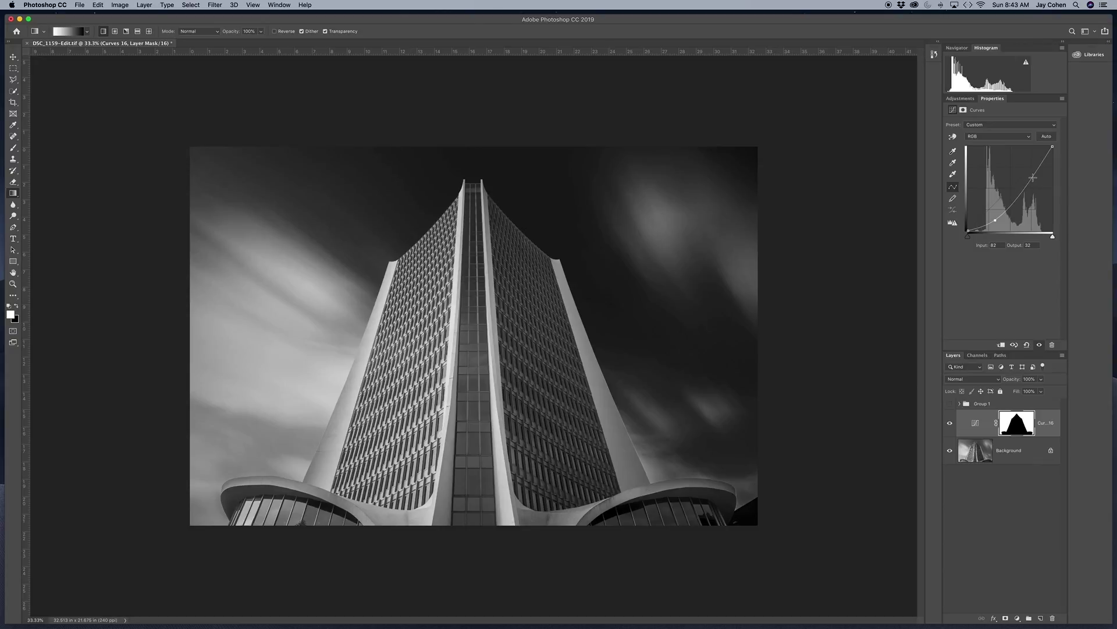
left_click_drag(1033, 177, 1030, 174)
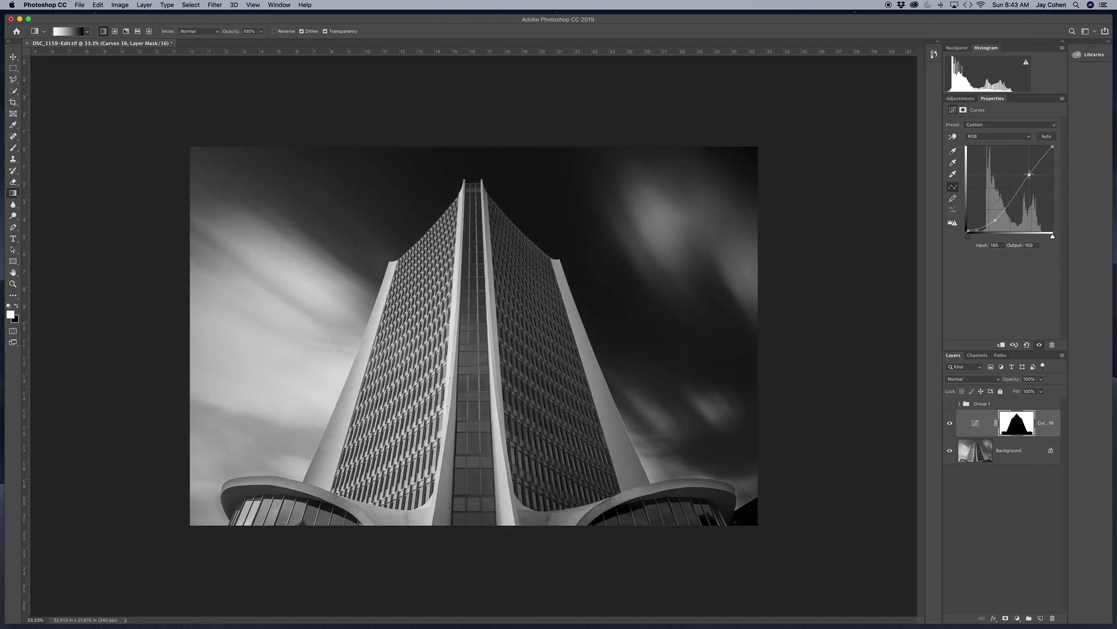
left_click(950, 426)
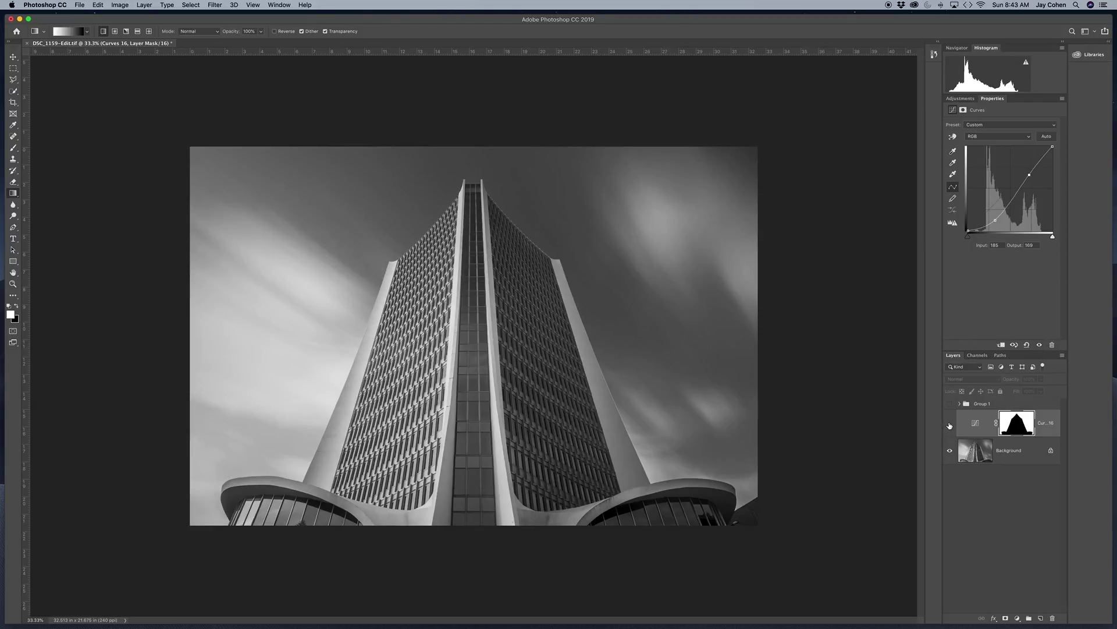
left_click(950, 426)
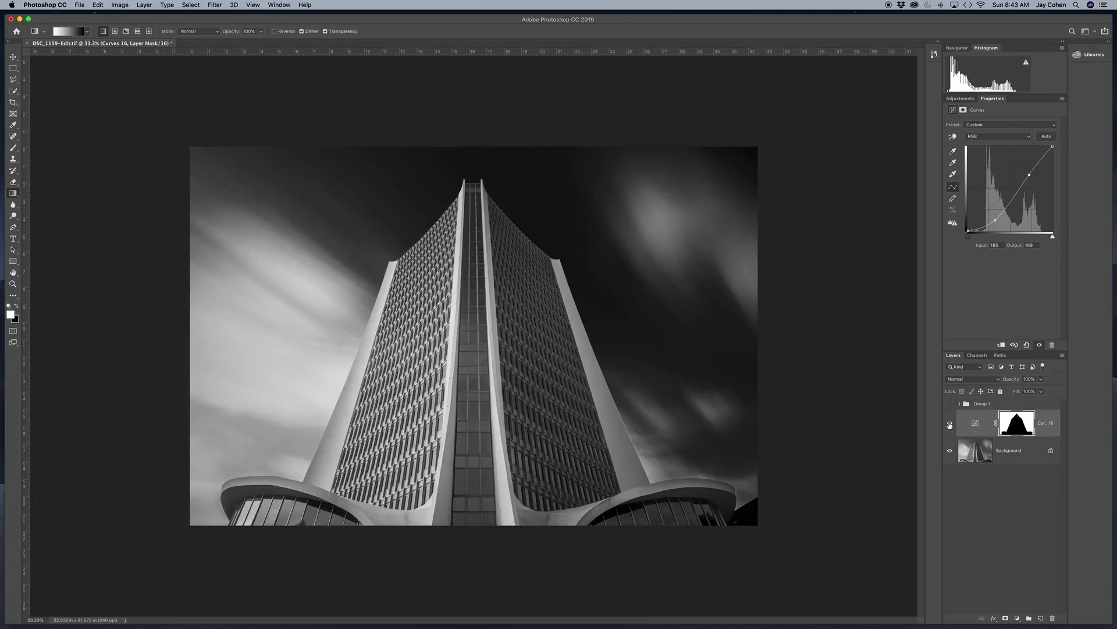
Load the saved Left column selection
left_click(191, 5)
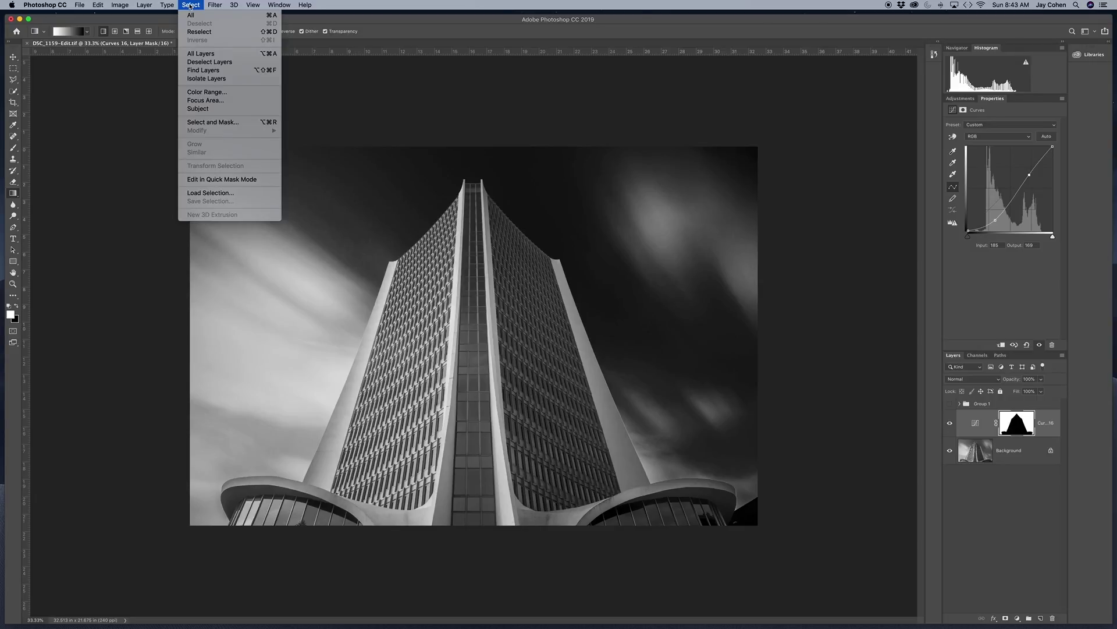
left_click(209, 193)
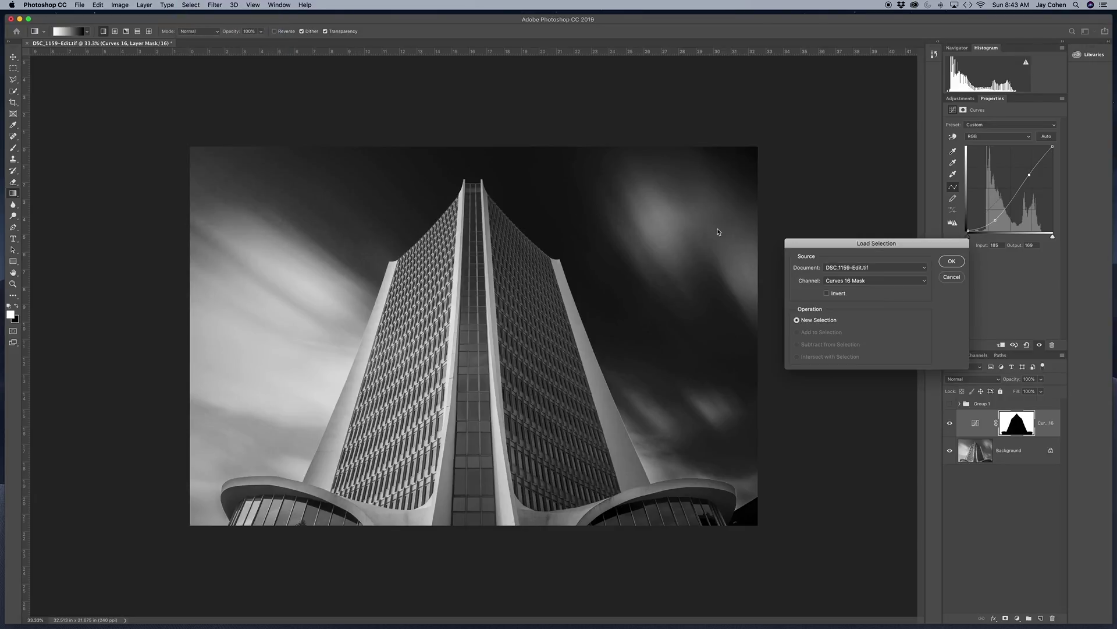
left_click(865, 281)
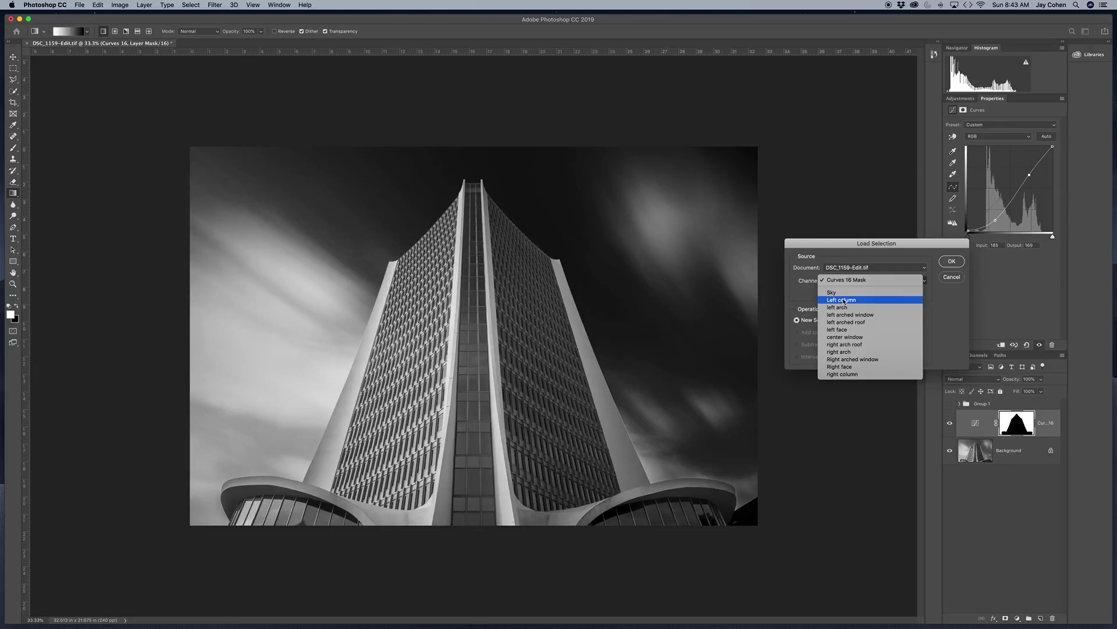
left_click(873, 299)
left_click(951, 261)
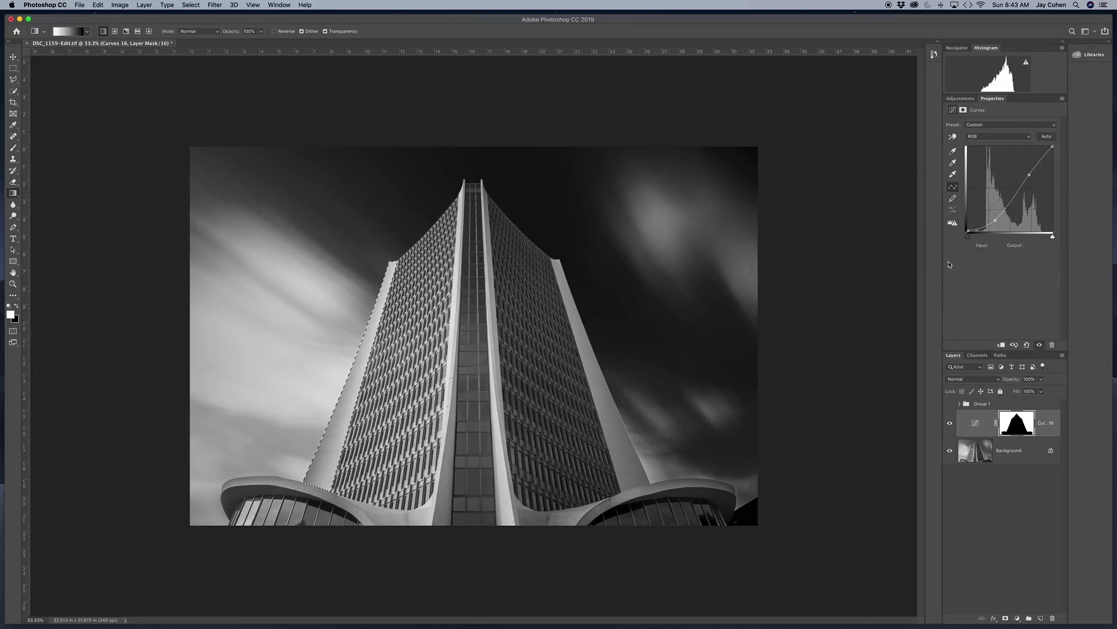
Add a Curves layer that raises the midtones to brighten the left column
left_click(961, 99)
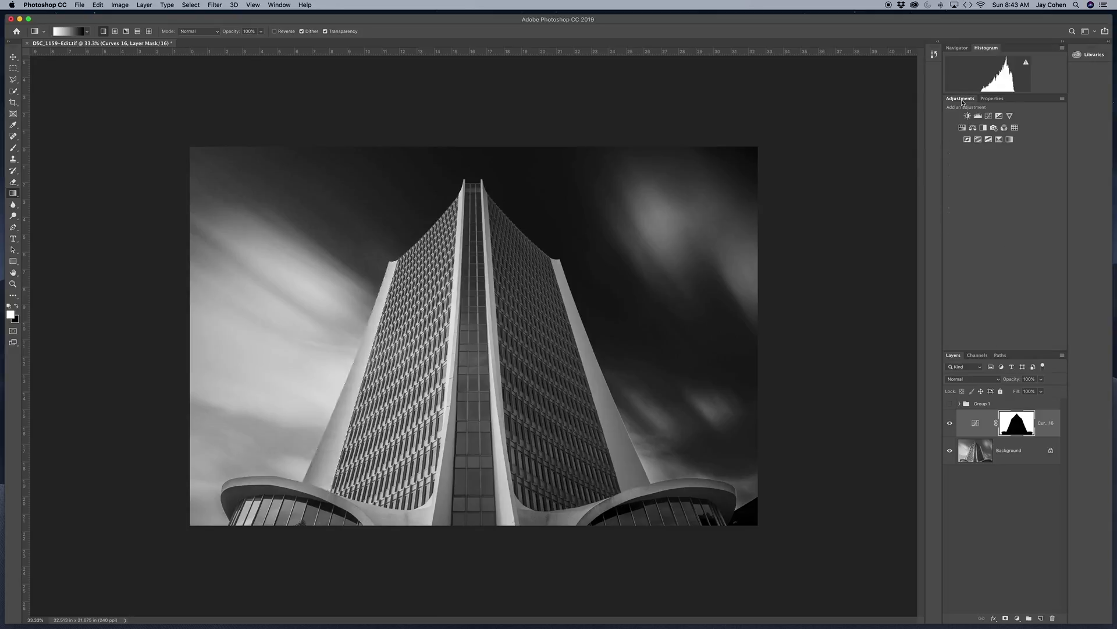
left_click(988, 119)
left_click(1011, 185)
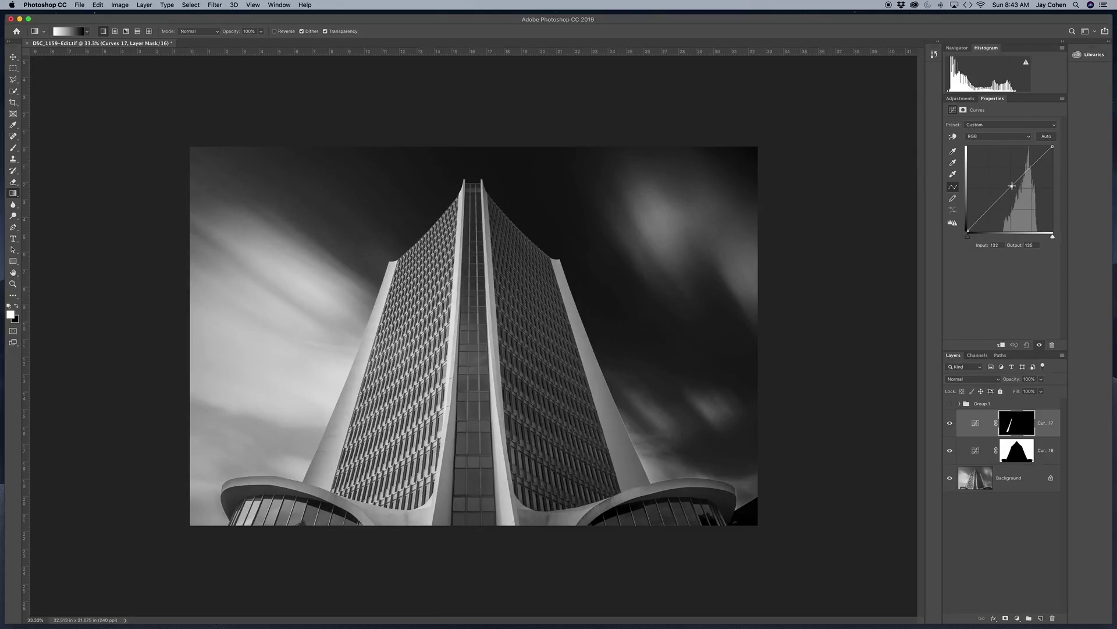
left_click_drag(1011, 184, 1003, 173)
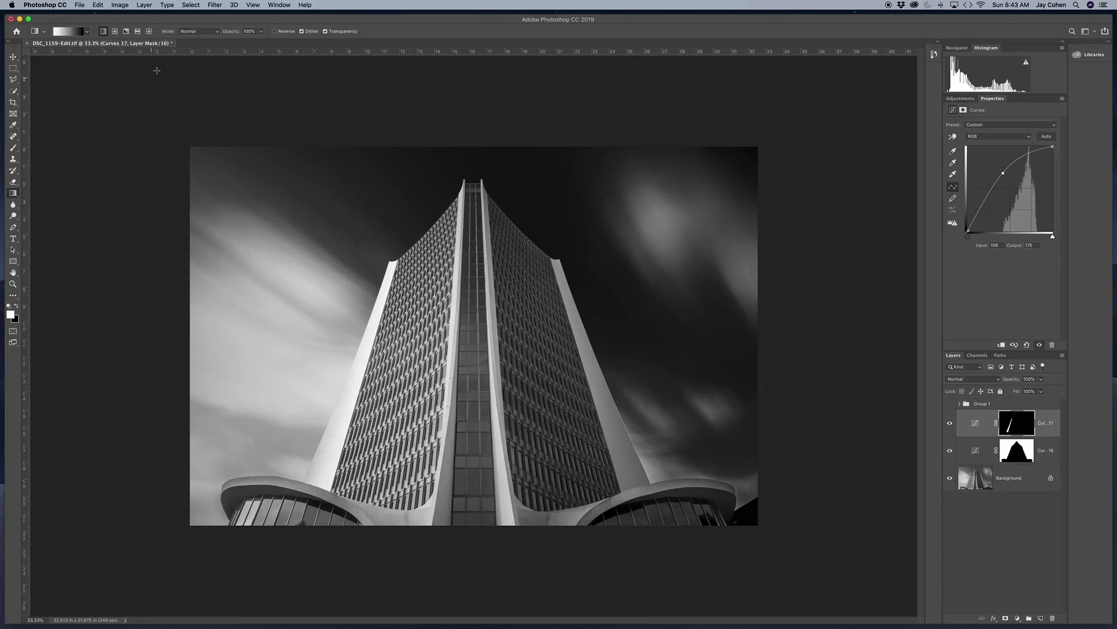
Reselect the Left column and fade the Curves mask down the column with a gradient
left_click(190, 5)
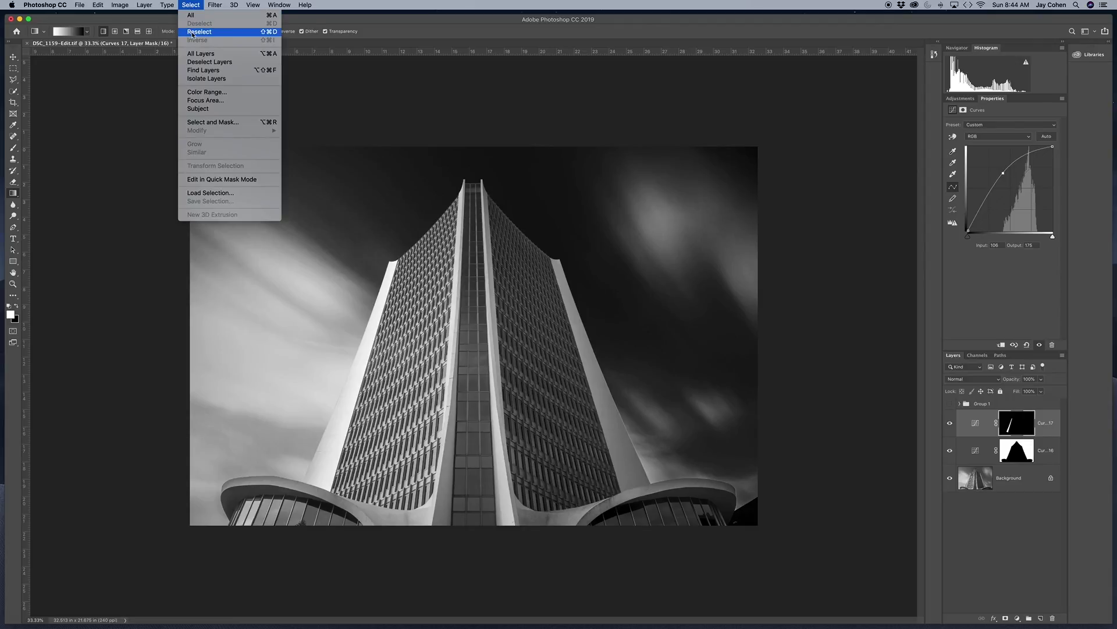
left_click(192, 34)
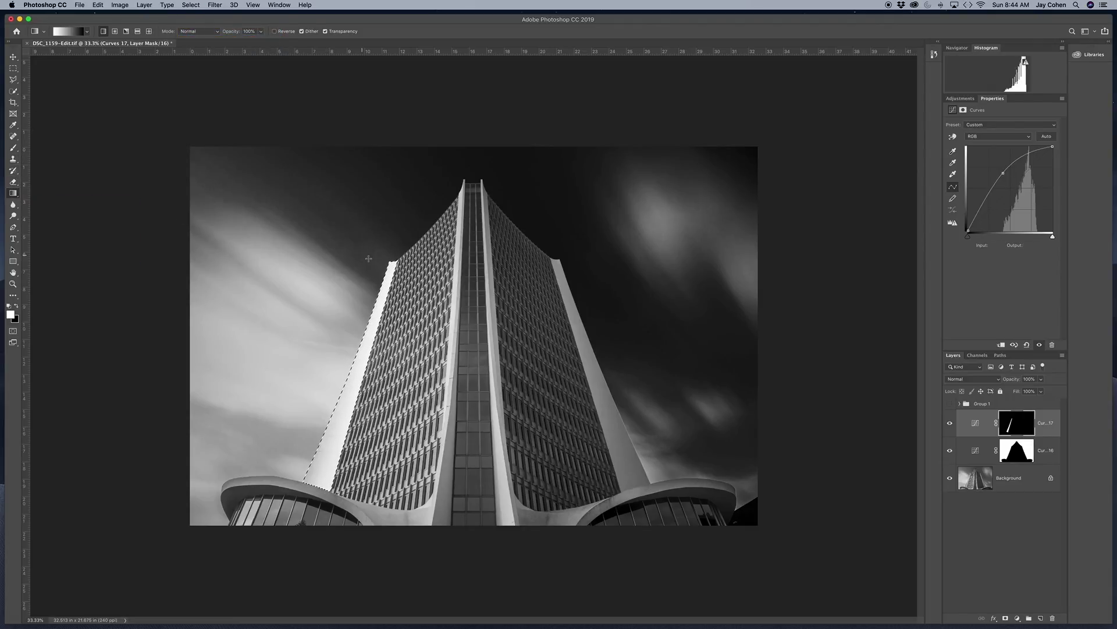
left_click_drag(393, 263, 340, 426)
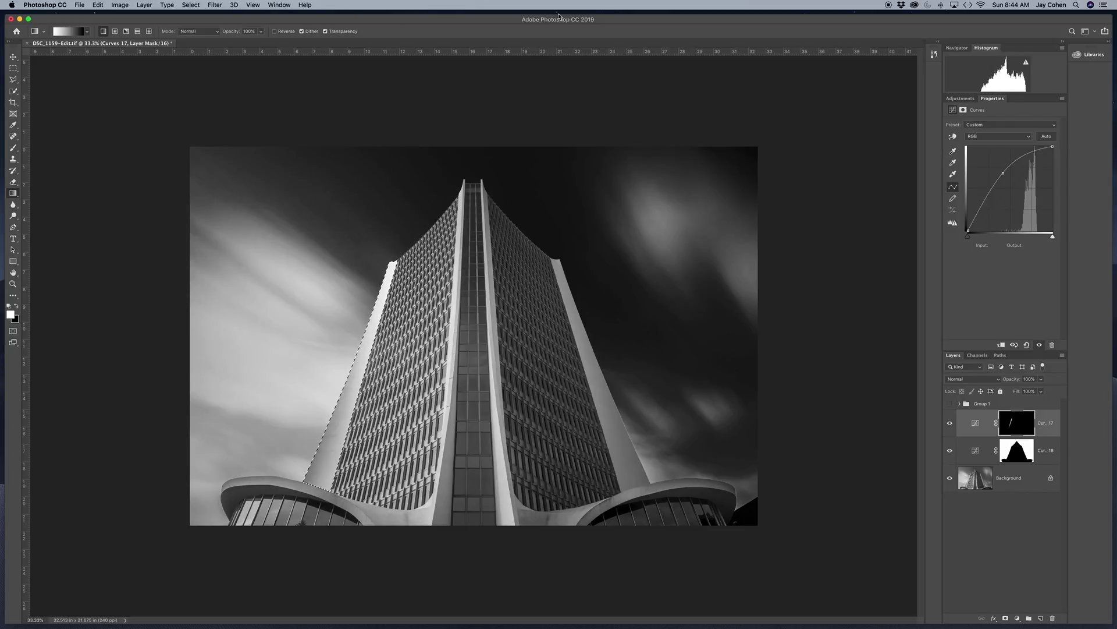
left_click(960, 98)
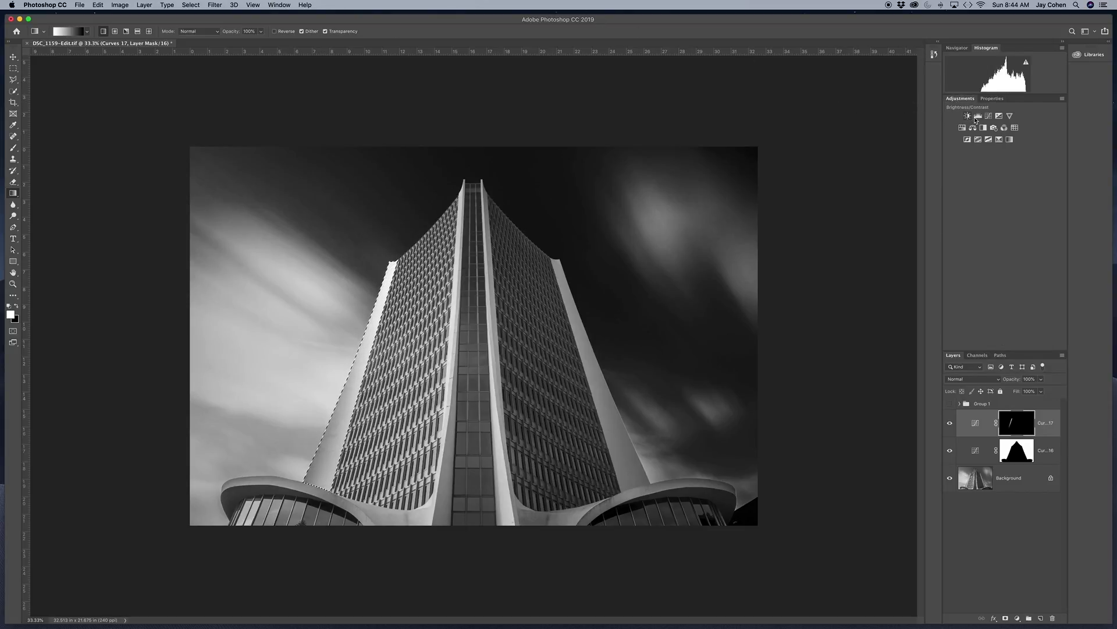
left_click(989, 116)
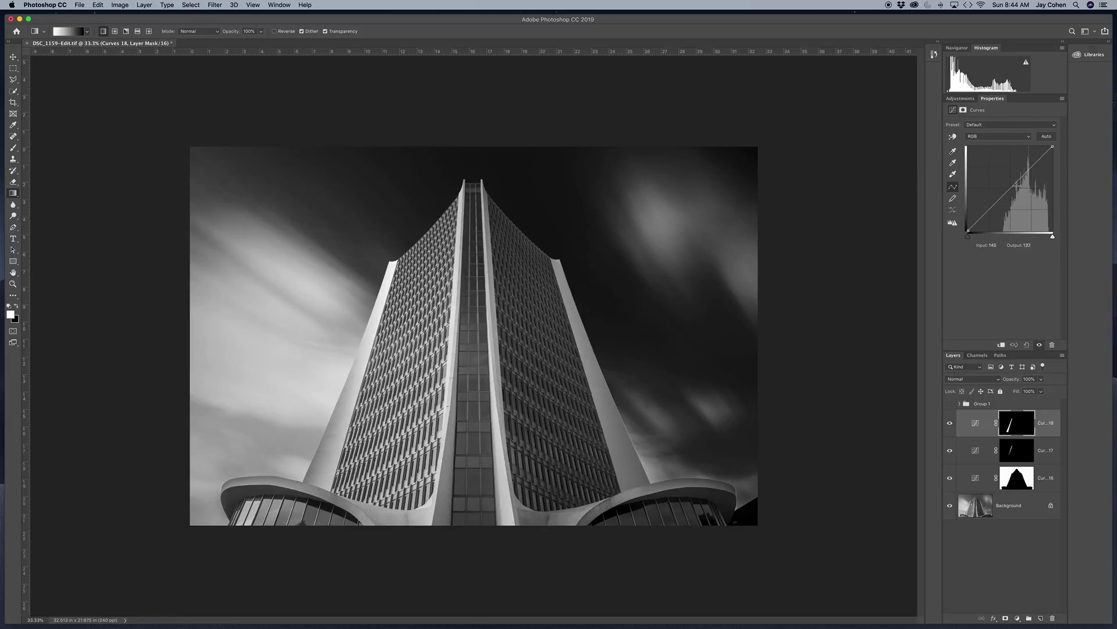
left_click_drag(1017, 185, 1021, 198)
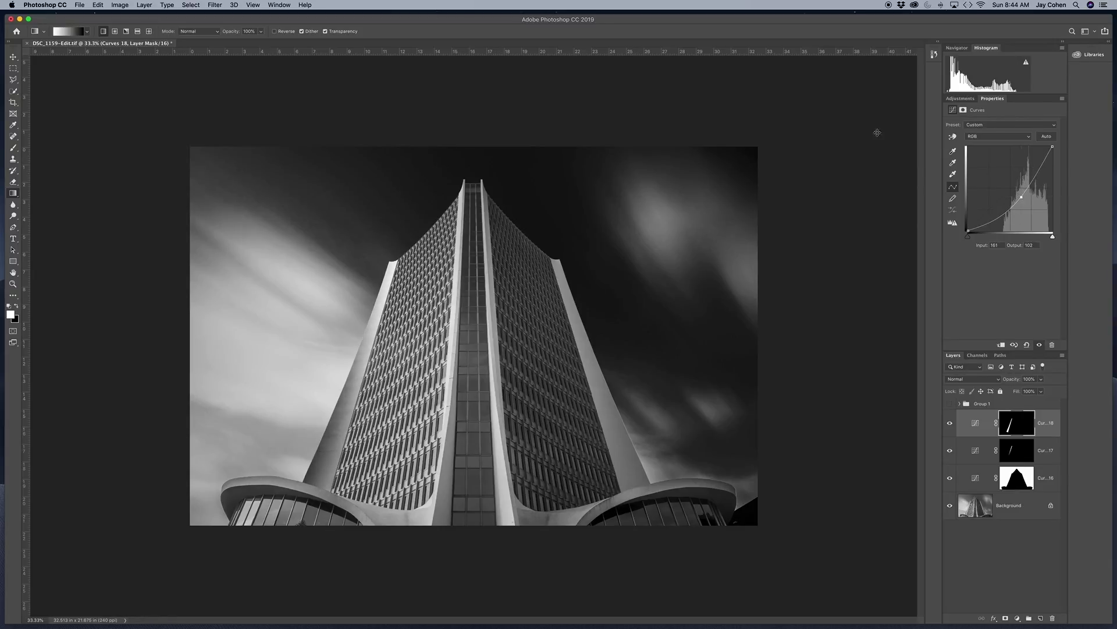
left_click(191, 5)
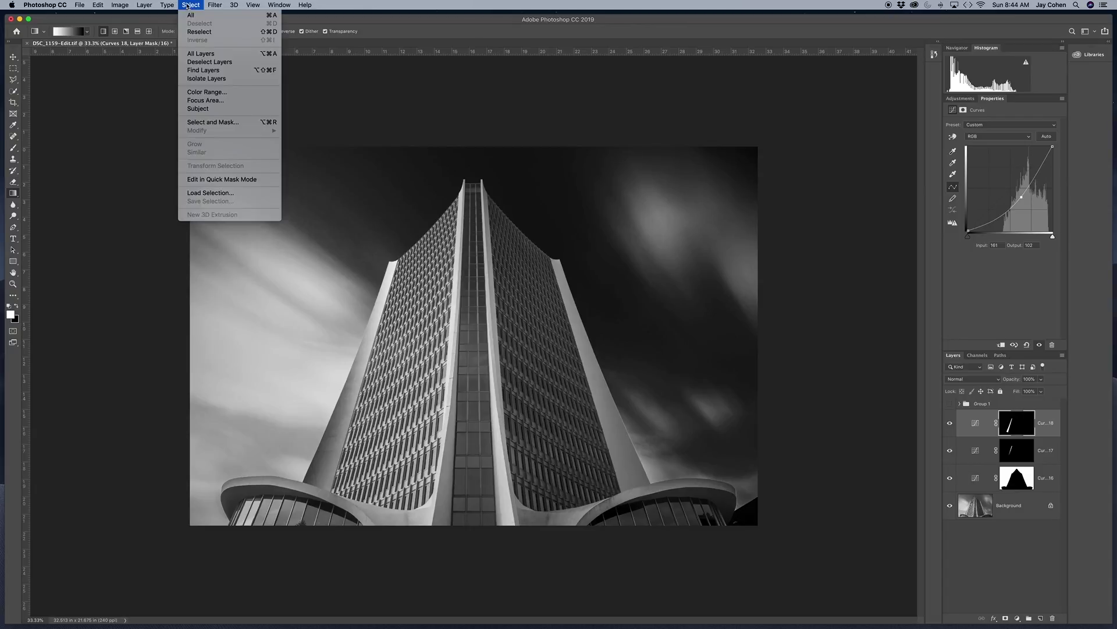
left_click(201, 33)
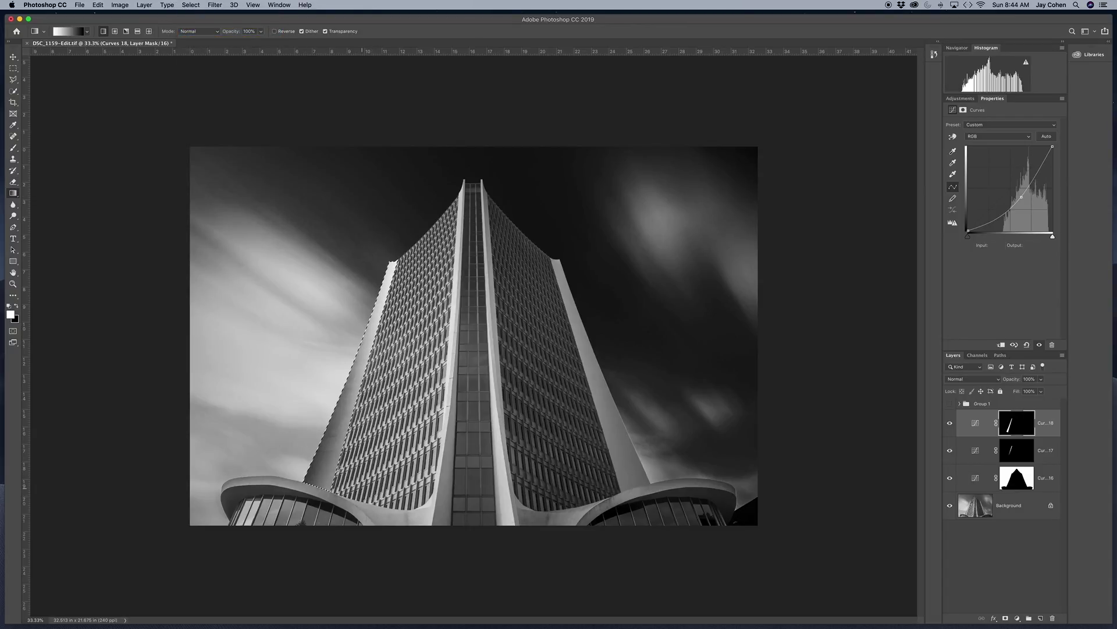
left_click_drag(381, 304, 379, 303)
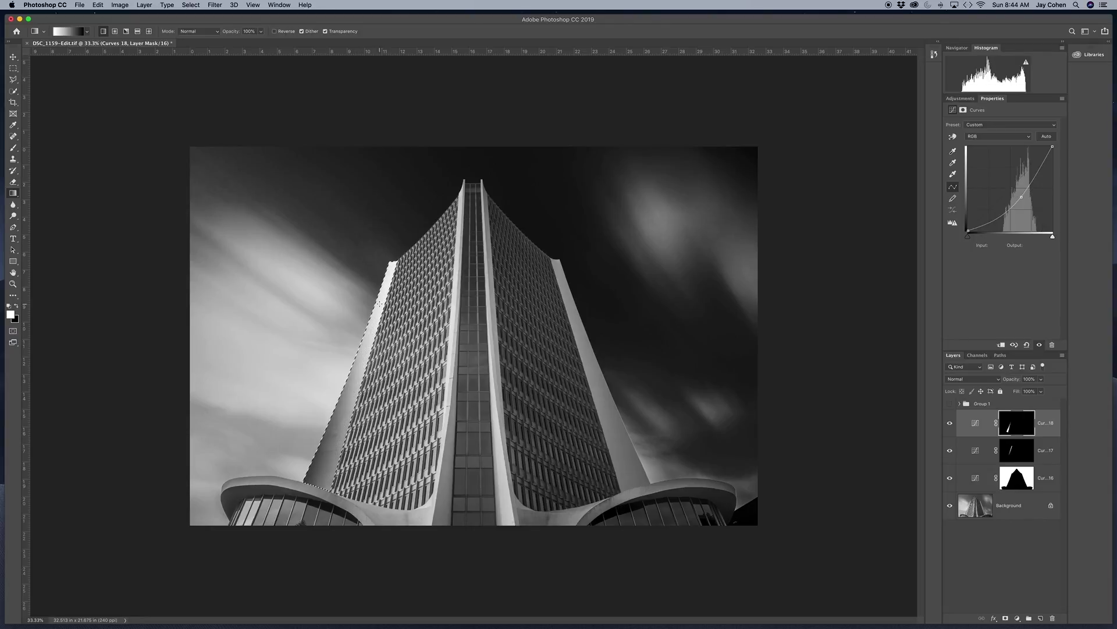
left_click(950, 423)
left_click(951, 424)
left_click(950, 451)
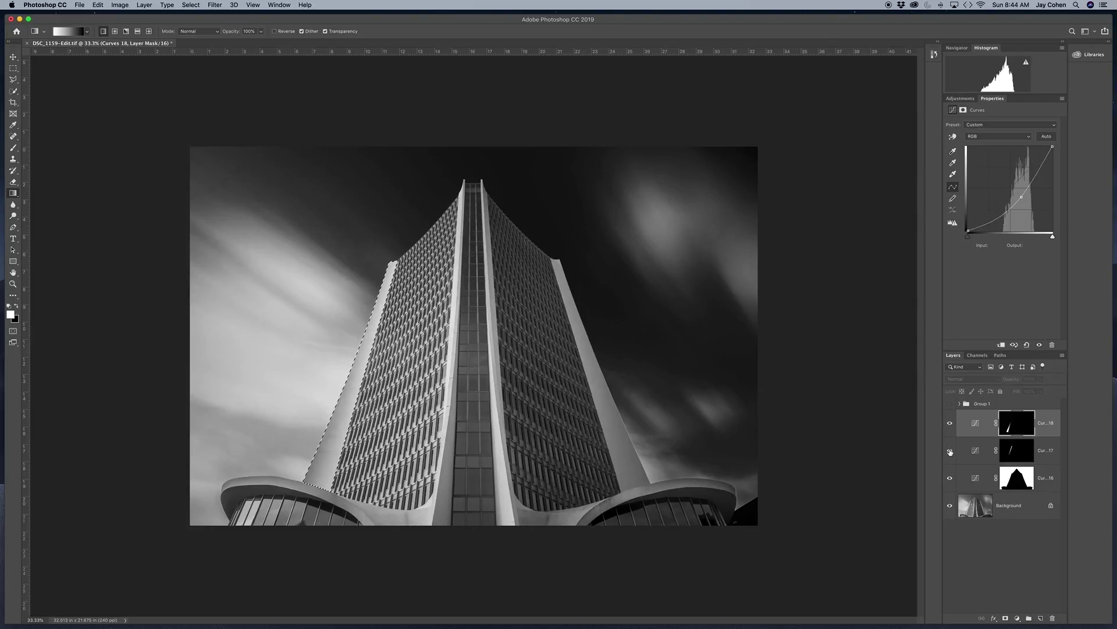
left_click(950, 451)
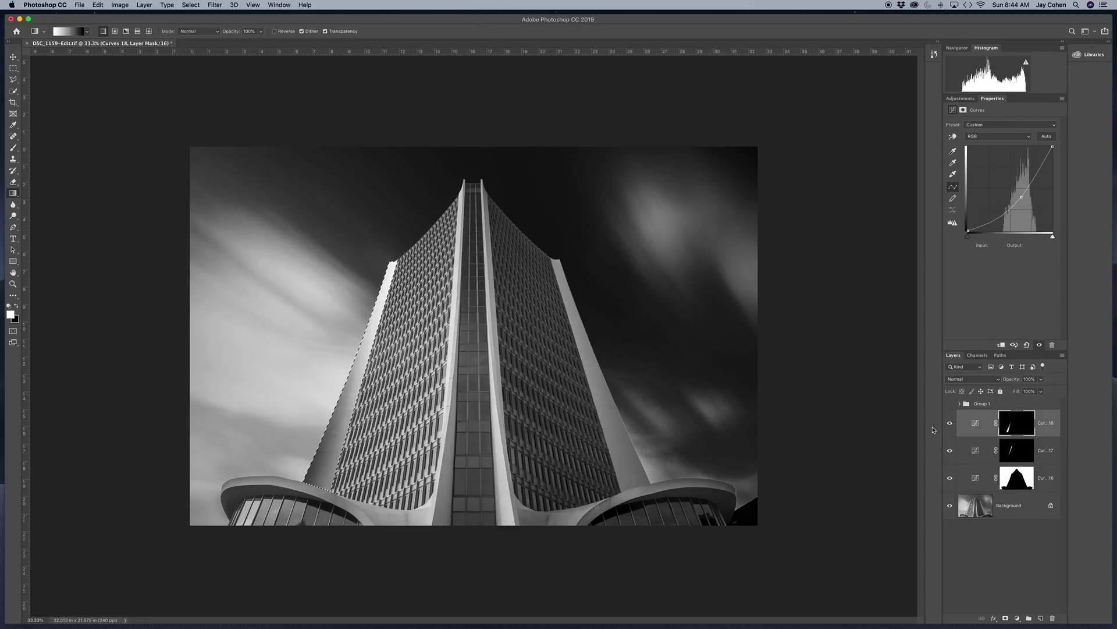
left_click(191, 5)
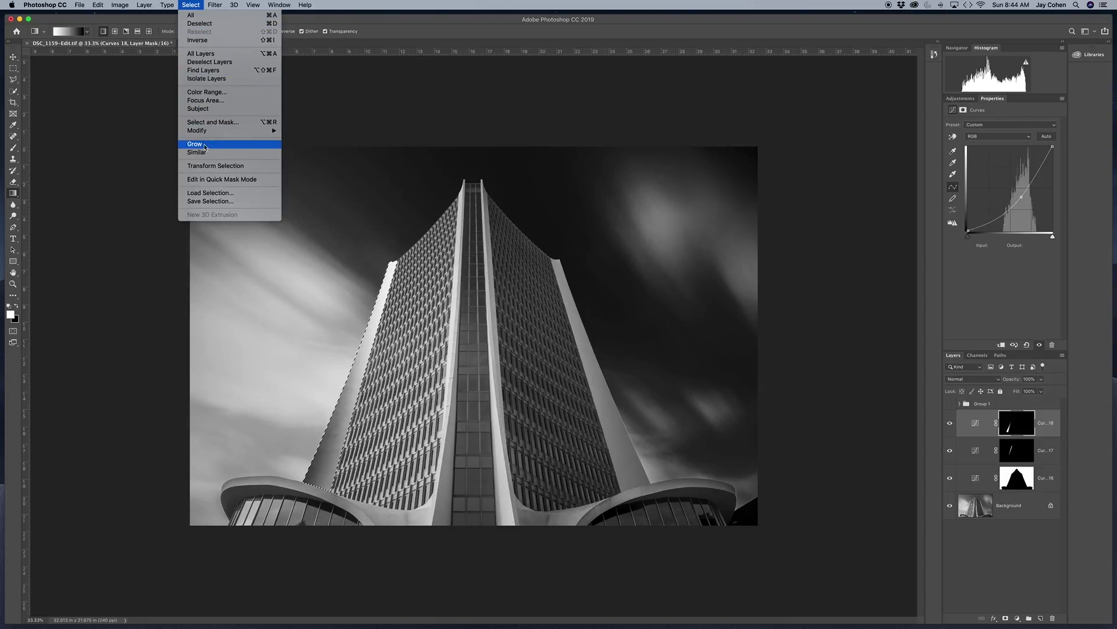
Load the saved 'left arch' selection channel
left_click(210, 193)
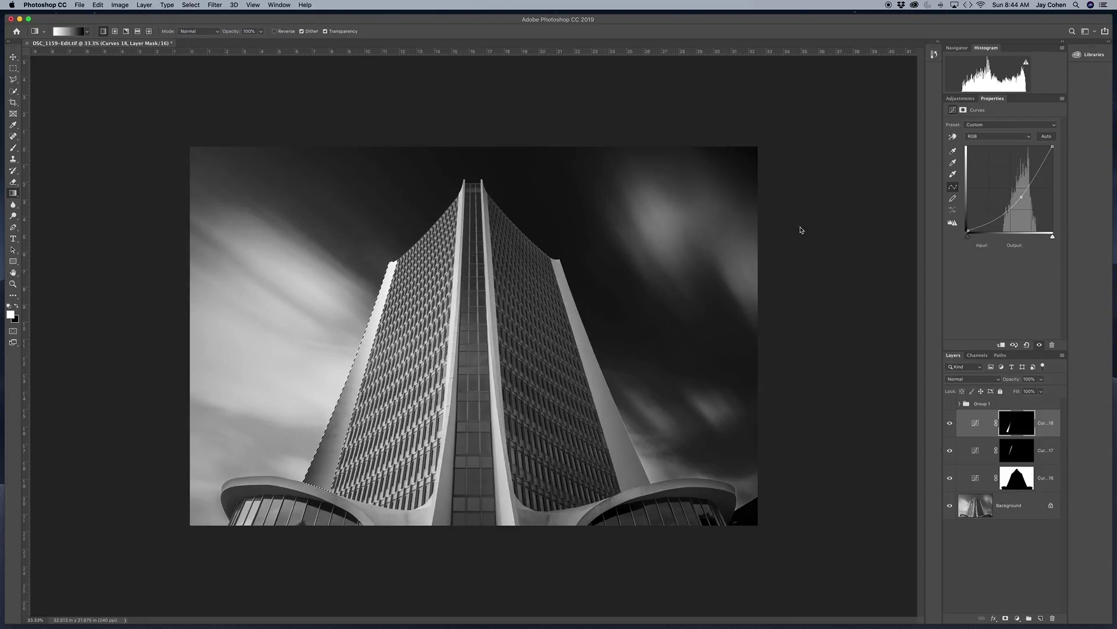
left_click(846, 280)
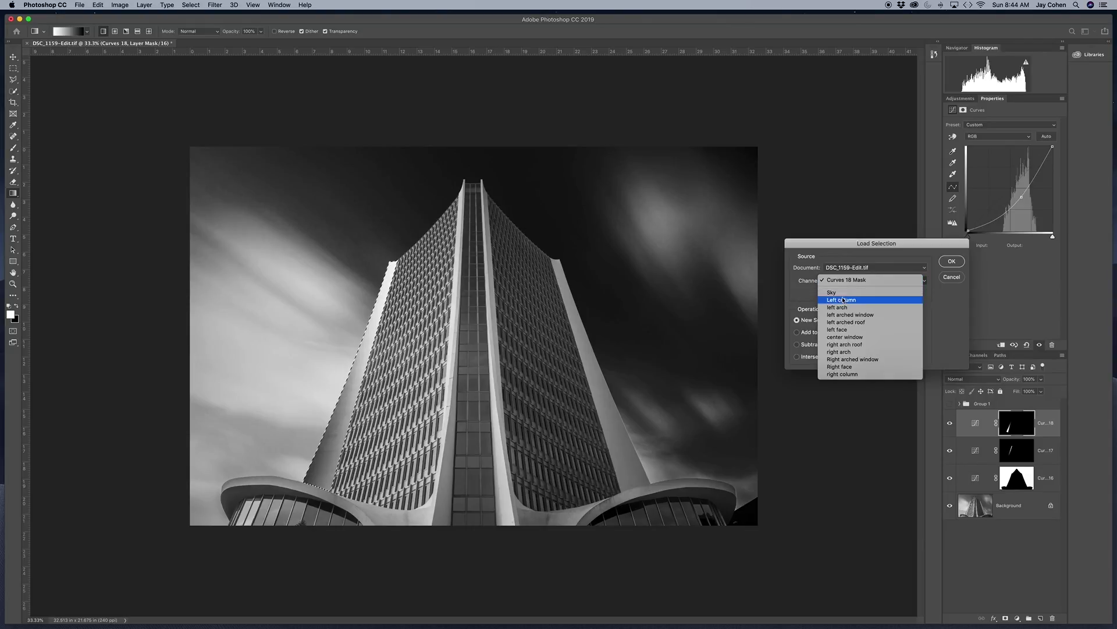
left_click(843, 308)
left_click(952, 262)
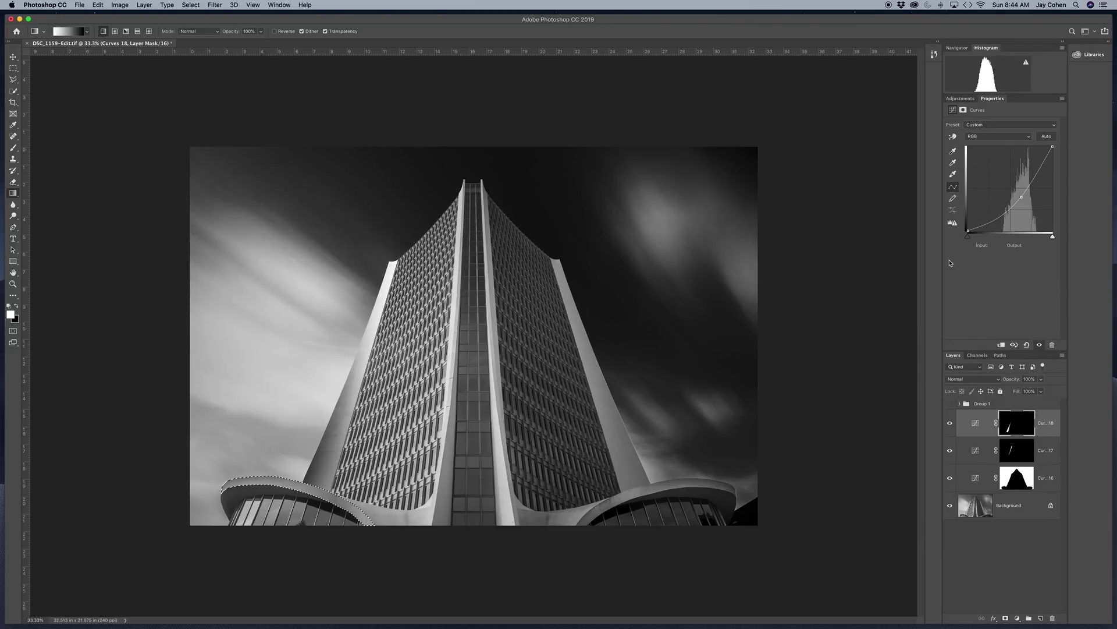
Add a brightening Curves 19 layer, reselect the arch, and fade its mask with a gradient
left_click(962, 100)
left_click(989, 115)
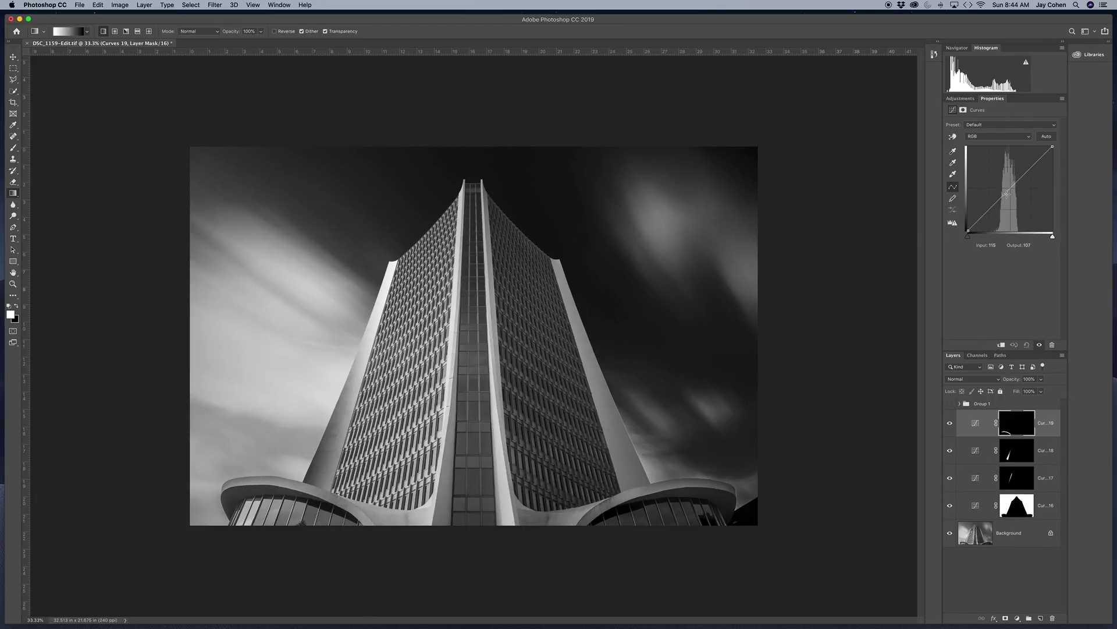
left_click_drag(1007, 191, 992, 175)
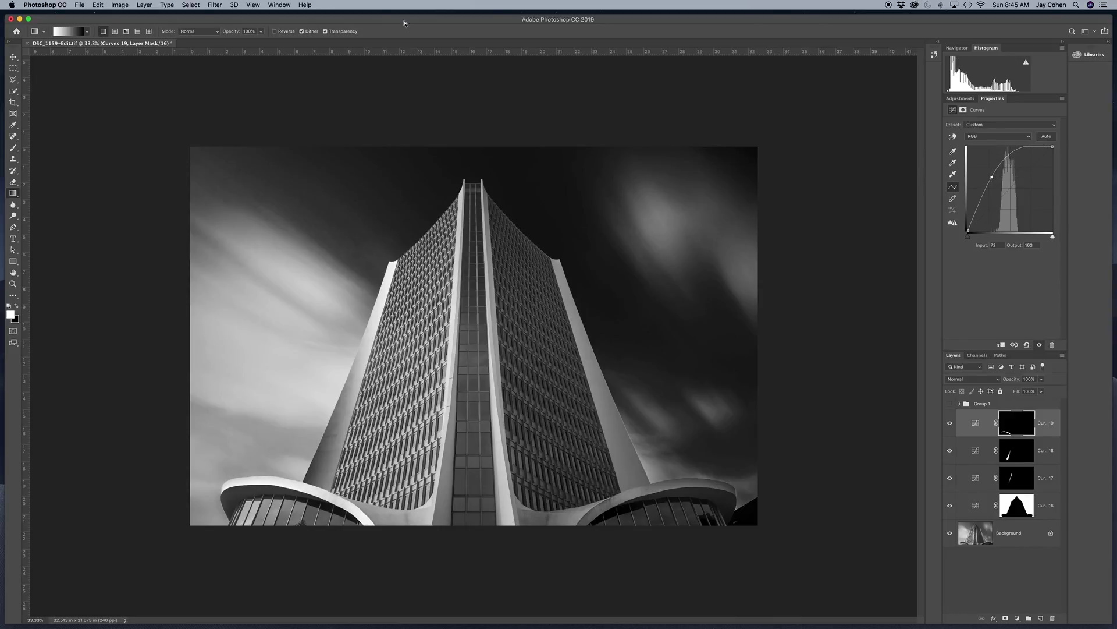
left_click(192, 5)
left_click(201, 32)
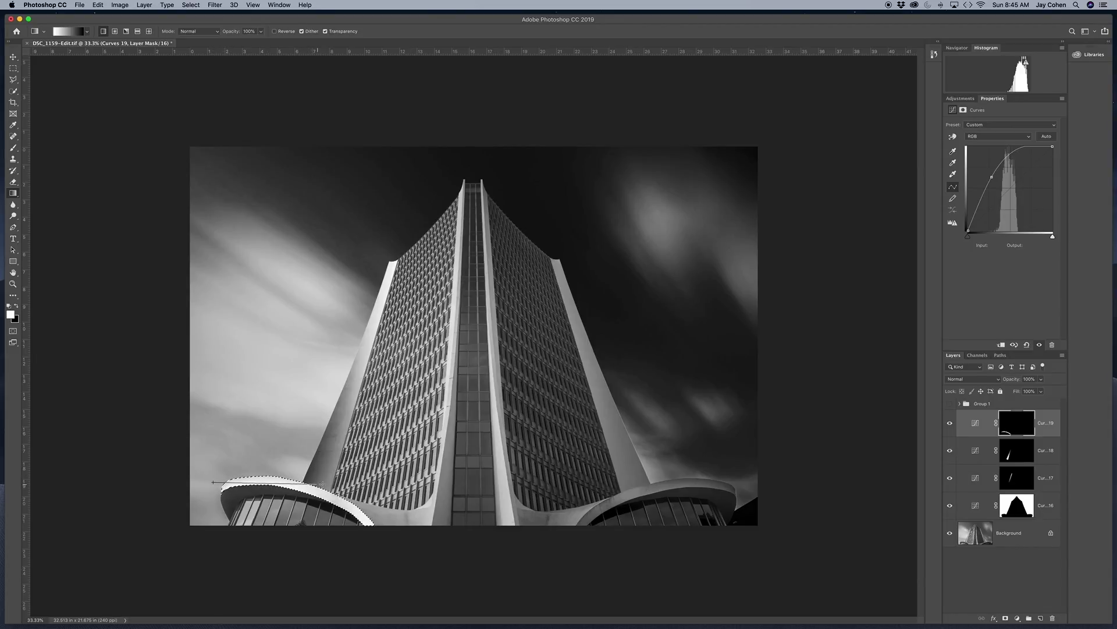
left_click_drag(345, 485, 343, 486)
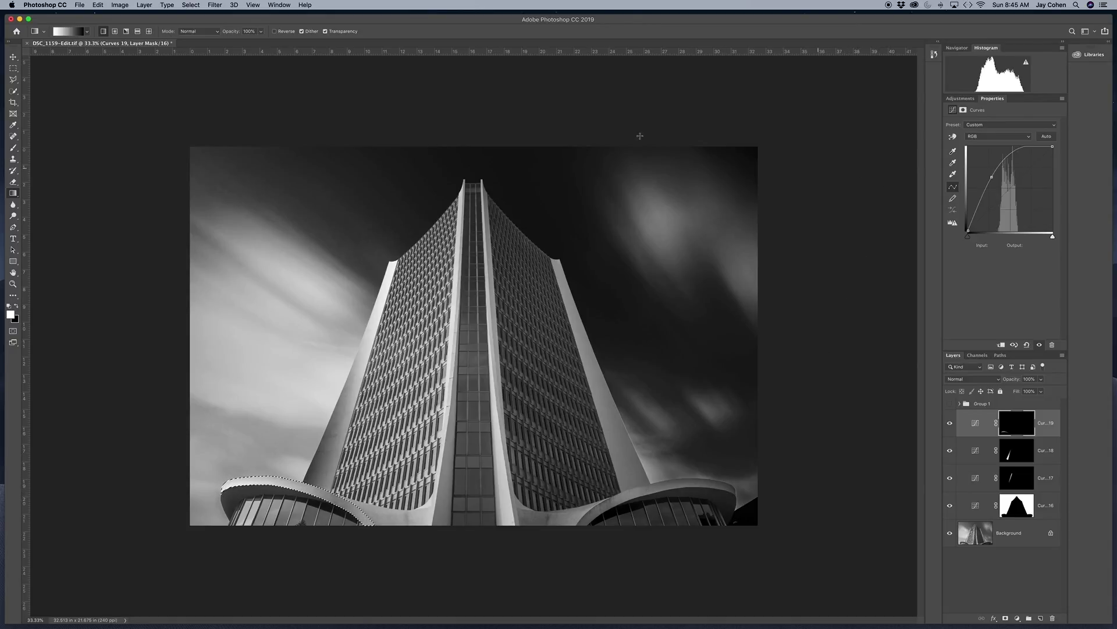
Add a darkening Curves 20 layer and grade its mask across the left wing
left_click(960, 98)
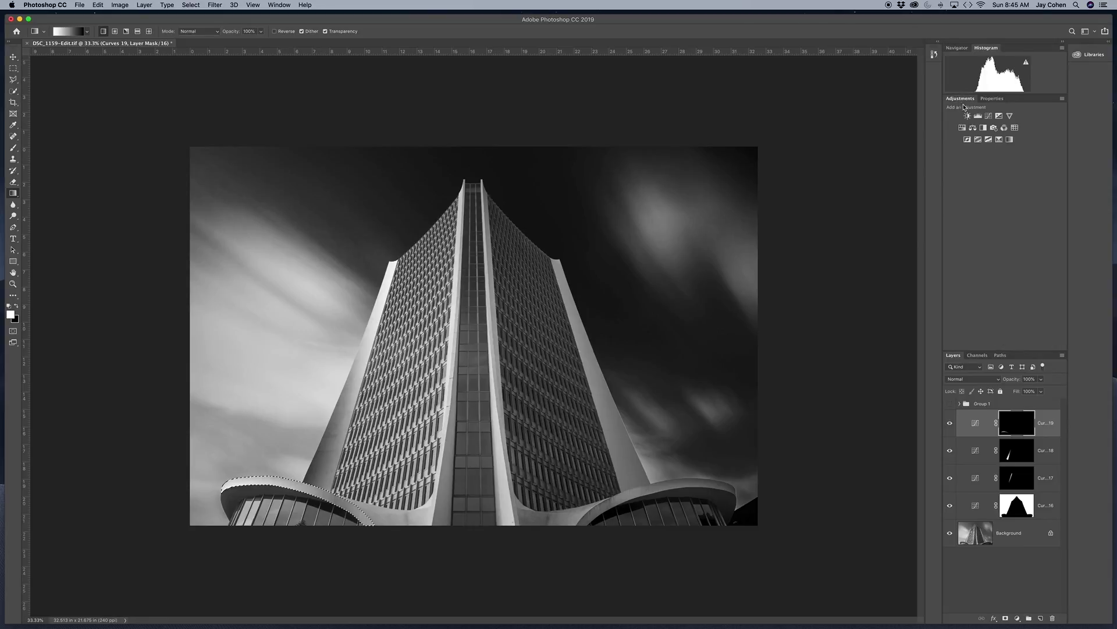
left_click(989, 117)
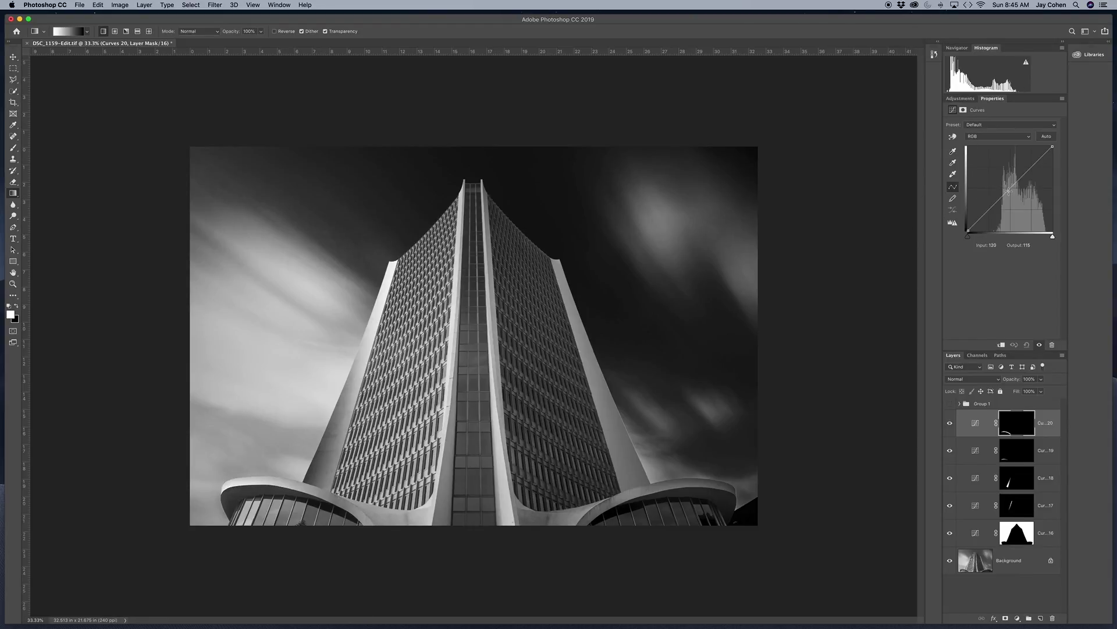
left_click_drag(1009, 191, 1014, 199)
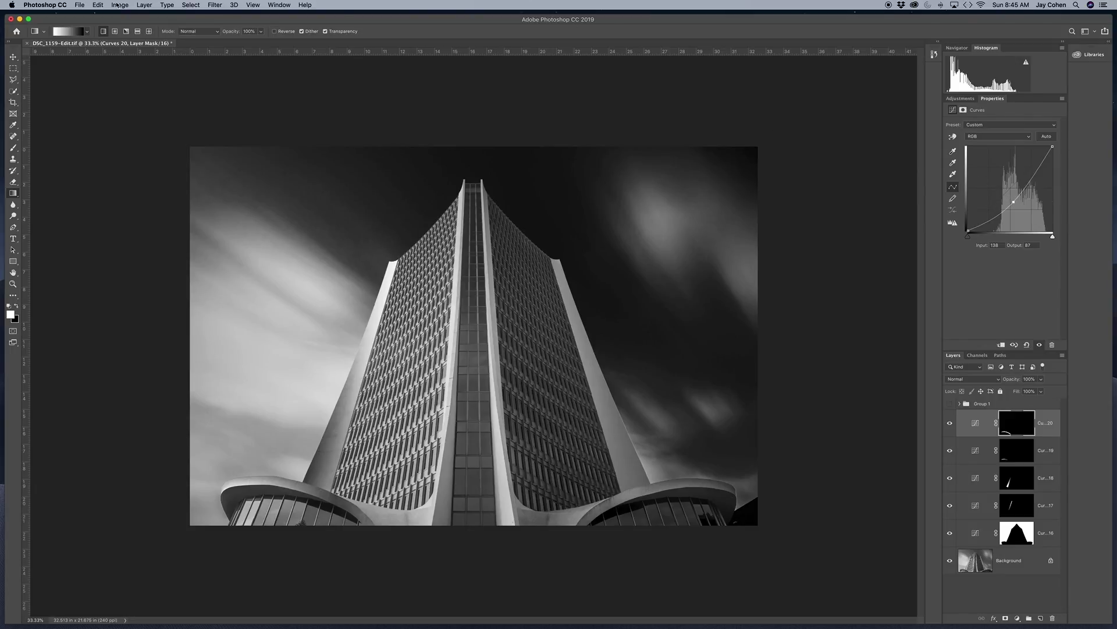
left_click(193, 5)
left_click(201, 37)
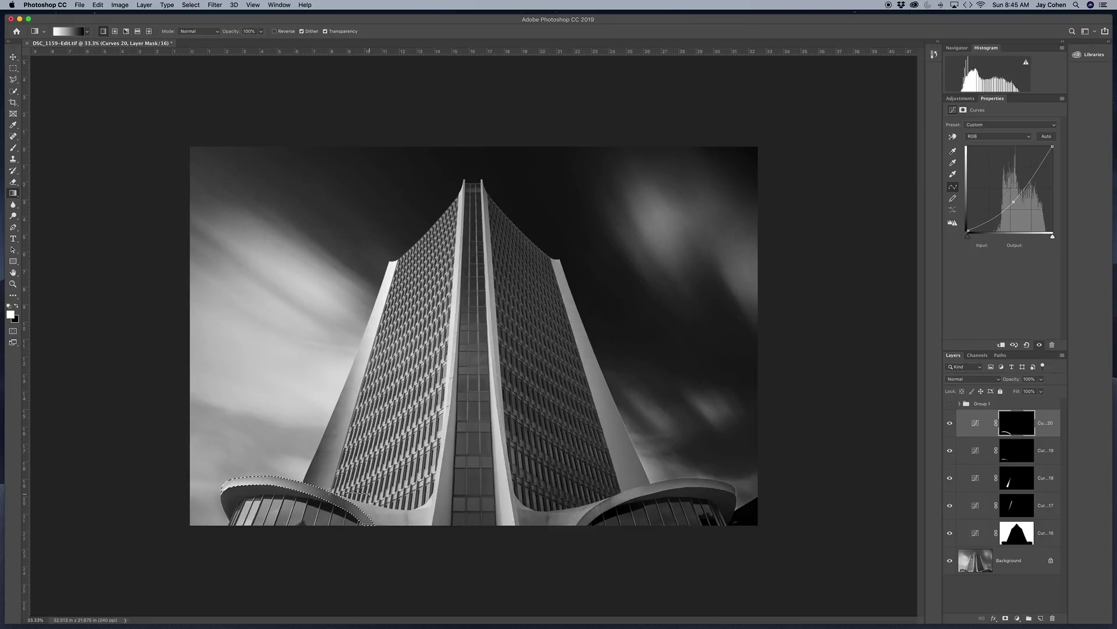
left_click_drag(234, 493, 274, 493)
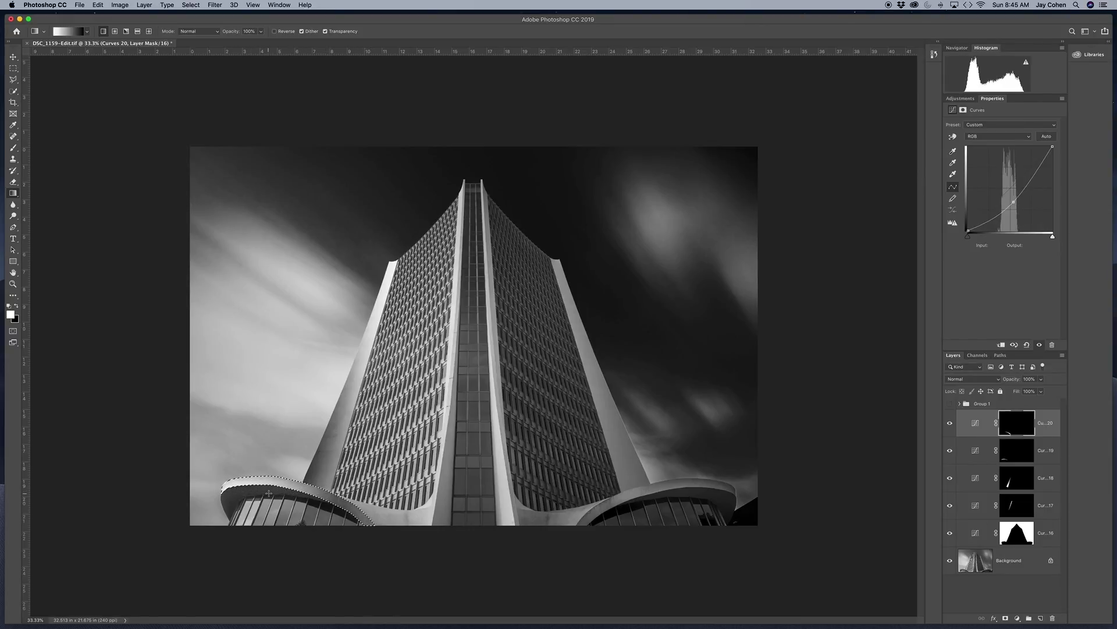
Compare the Curves 19 and 20 layers' visibility, then clear the selection
left_click_drag(949, 422, 950, 440)
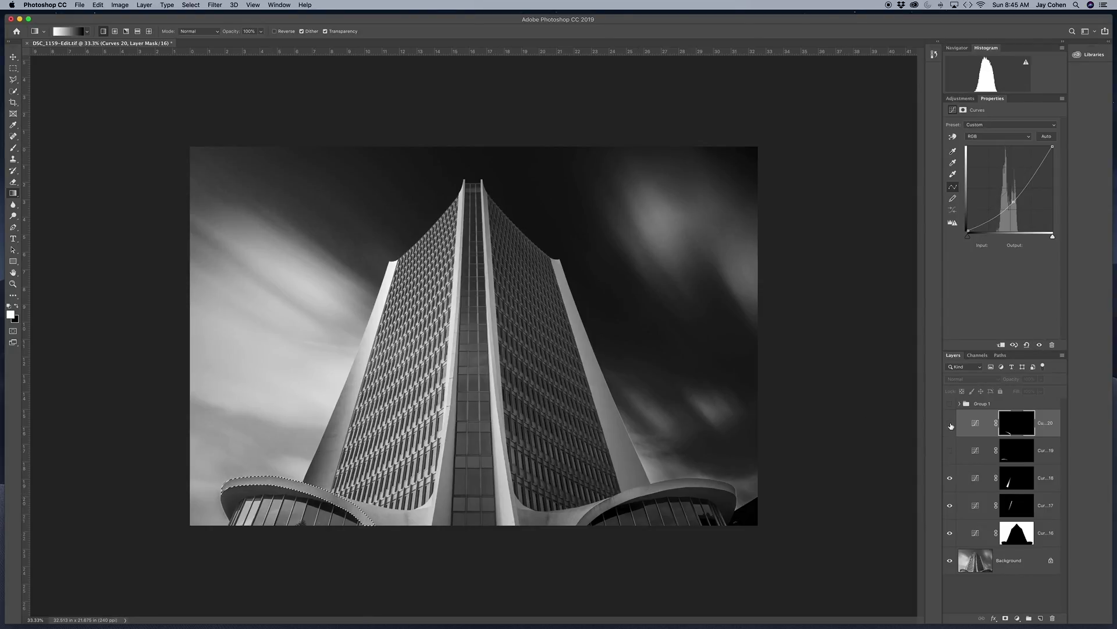
left_click(950, 424)
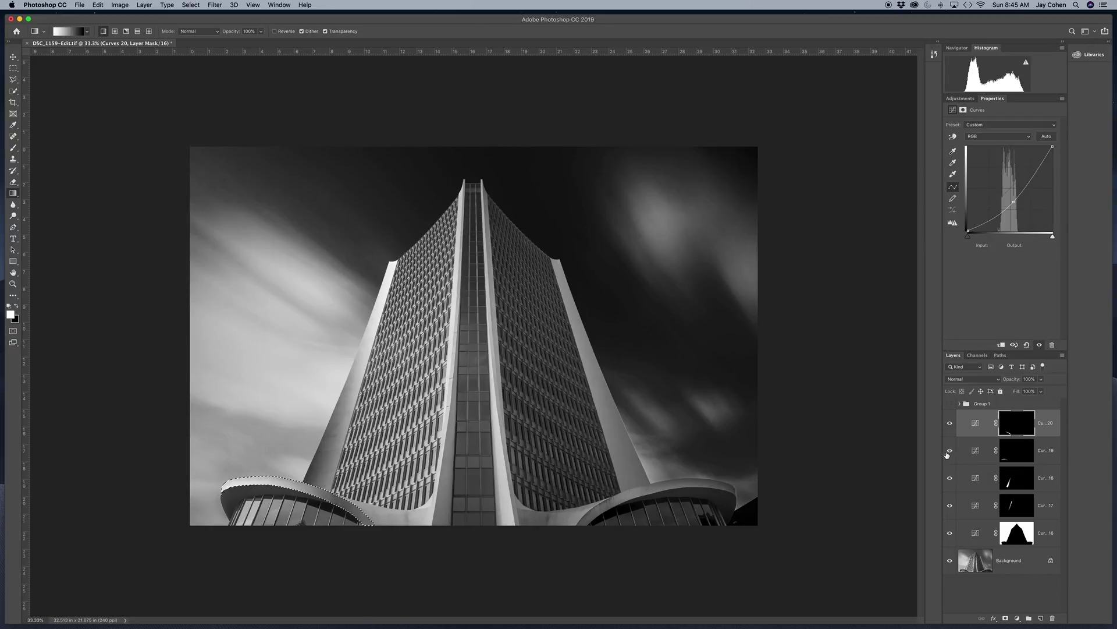
key("super+d")
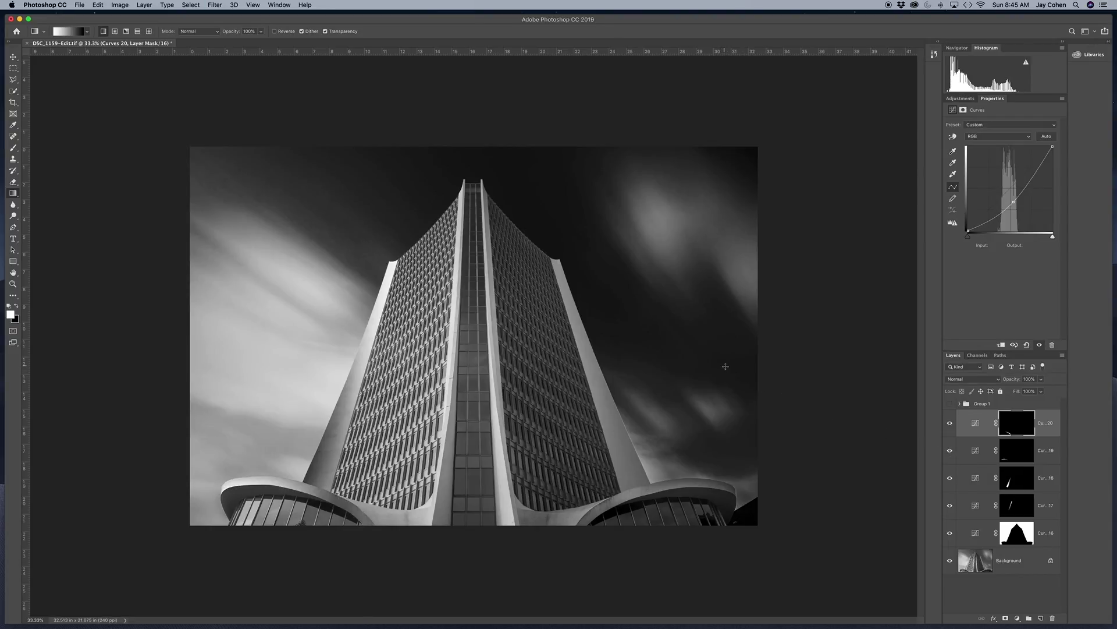
Load the saved 'left arched window' selection channel
left_click(190, 5)
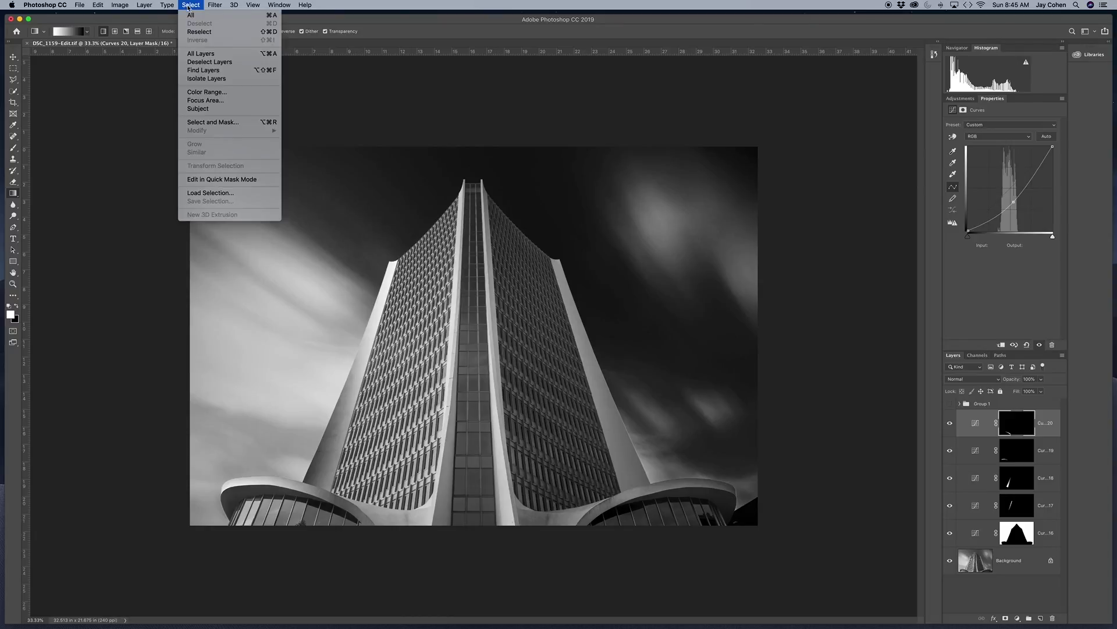
left_click(207, 193)
left_click(840, 280)
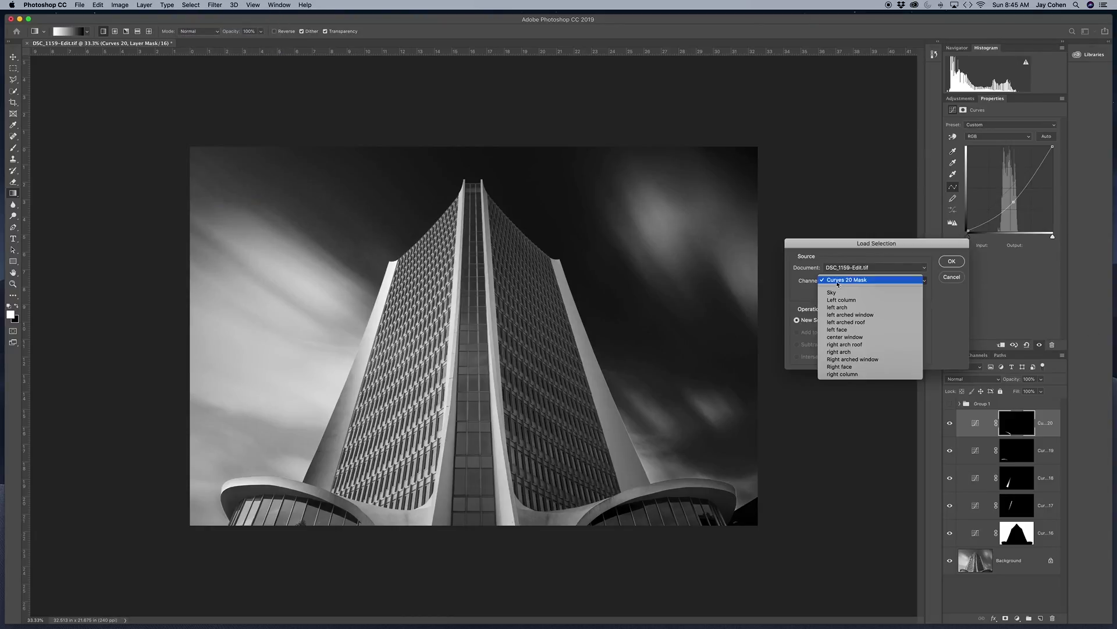
left_click(851, 314)
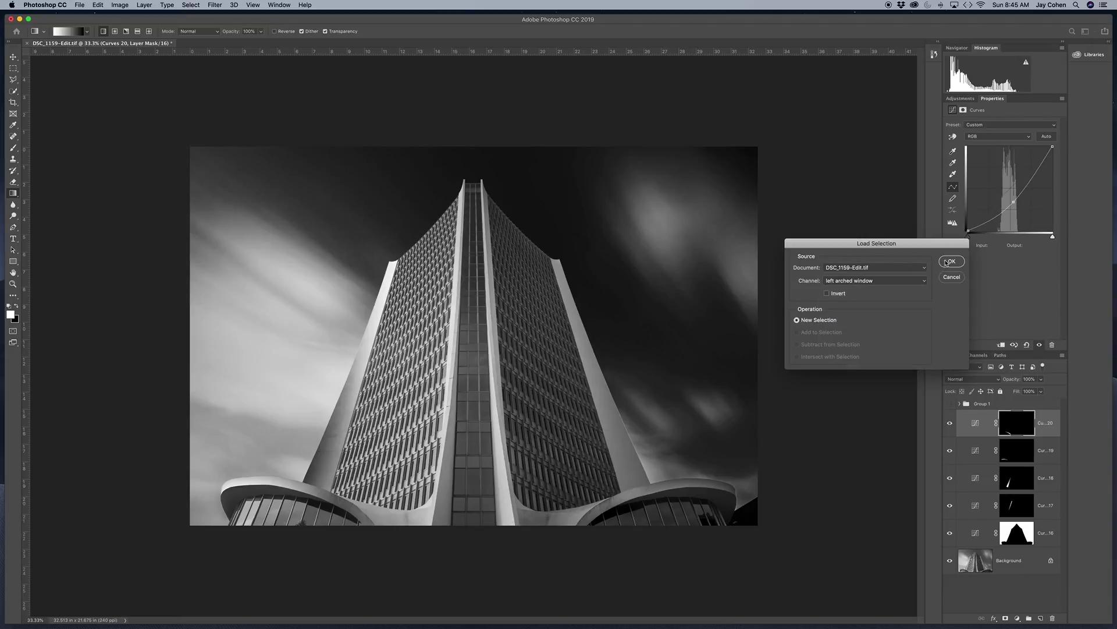
left_click(952, 260)
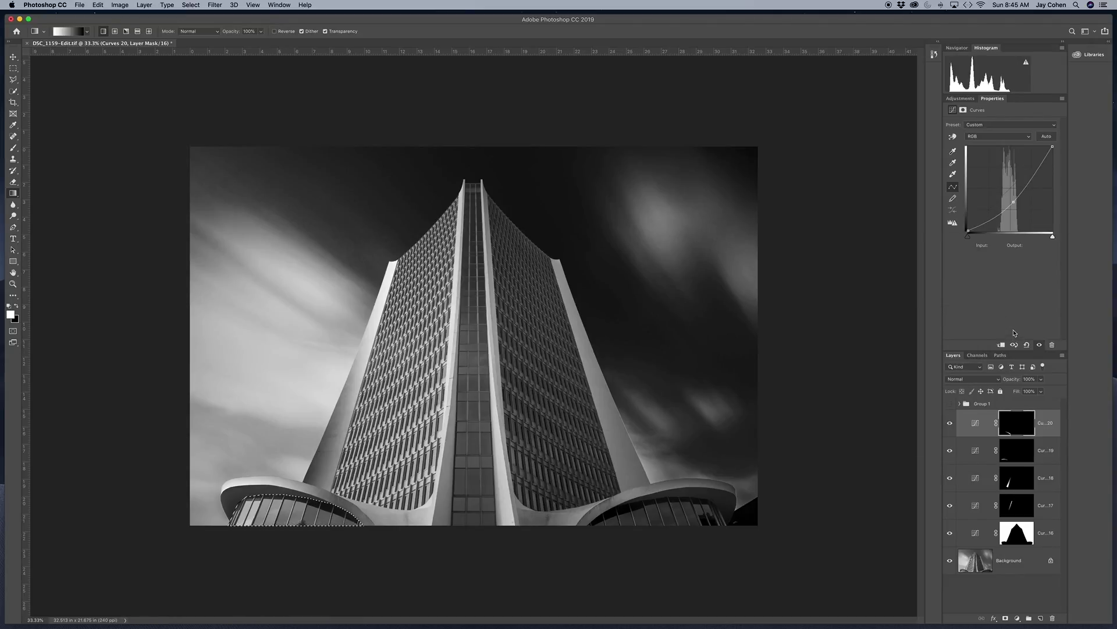
Add a brightening Curves 21 layer, reselect the window, and delete part of the mask
left_click(961, 99)
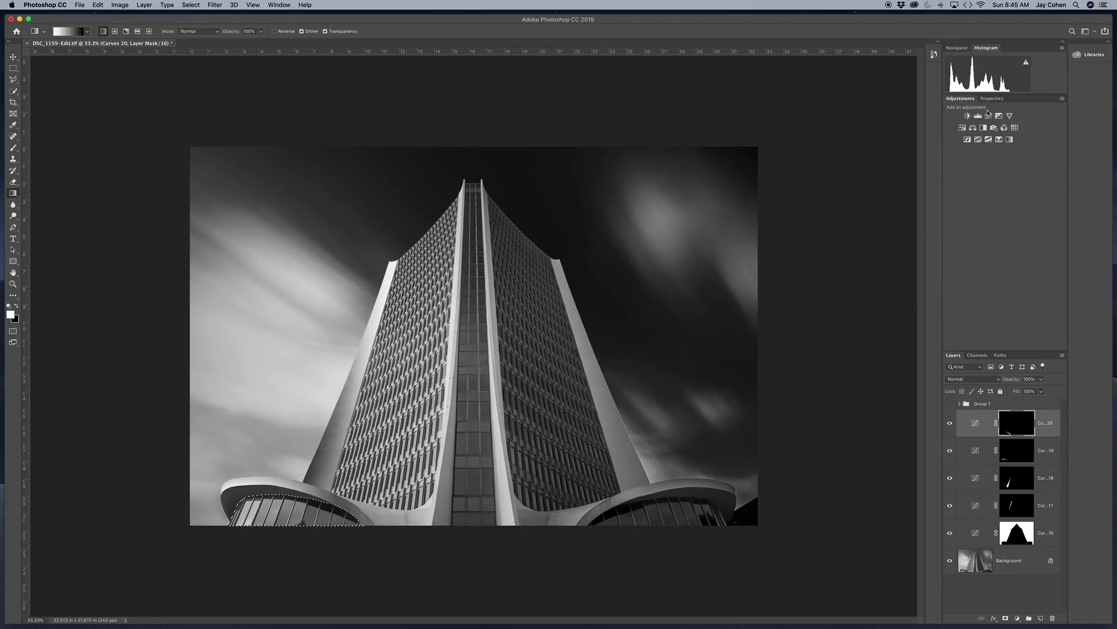
left_click(987, 116)
left_click_drag(1003, 194, 990, 179)
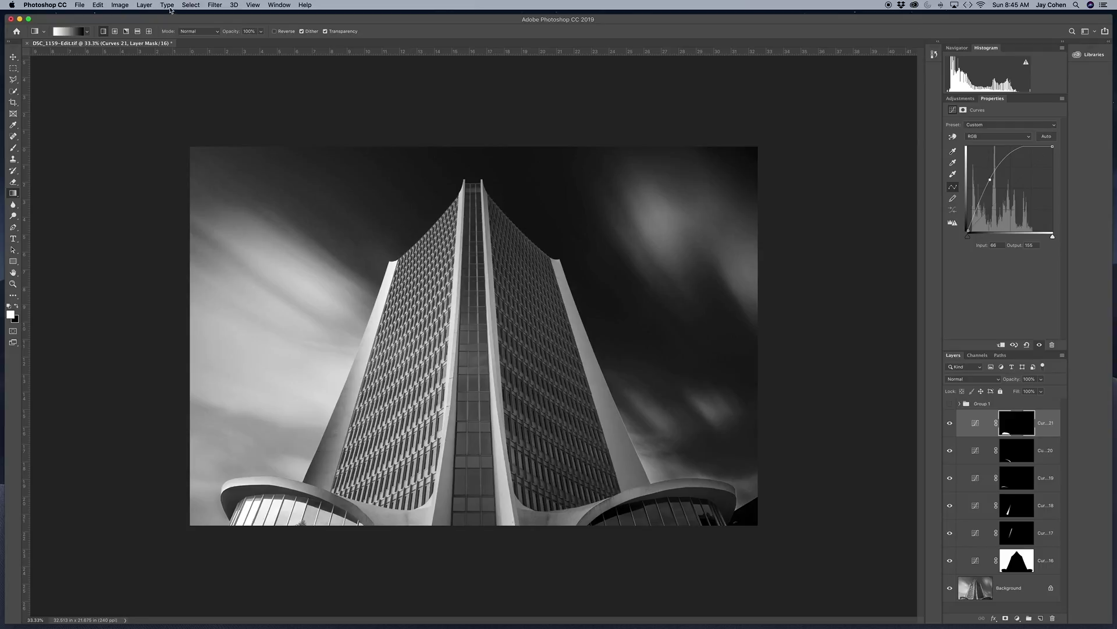
left_click(191, 5)
left_click(201, 33)
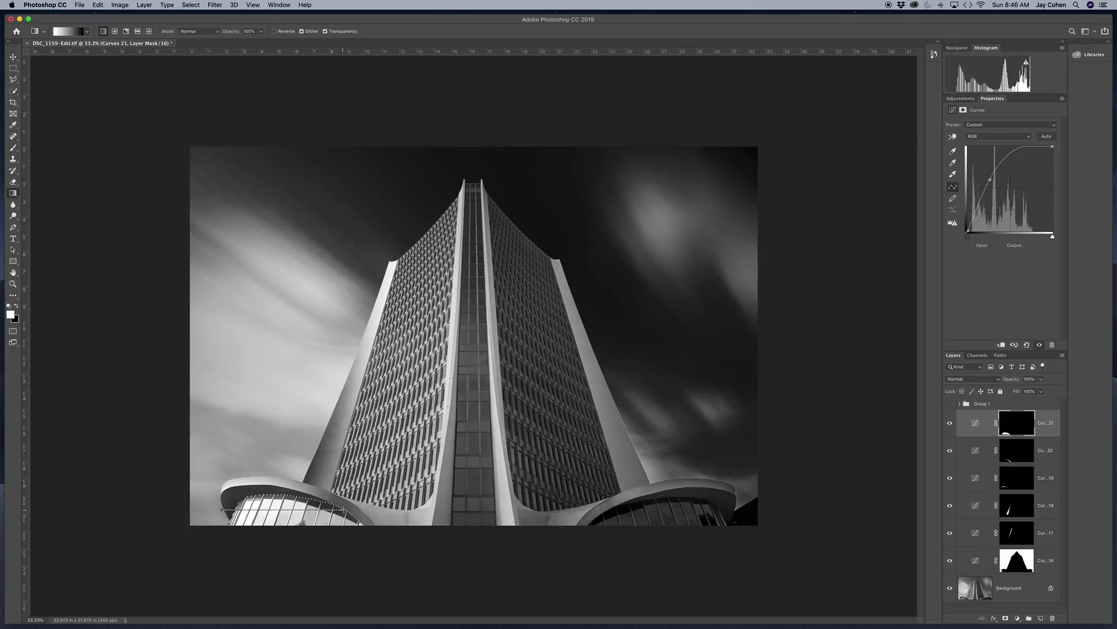
key("Delete")
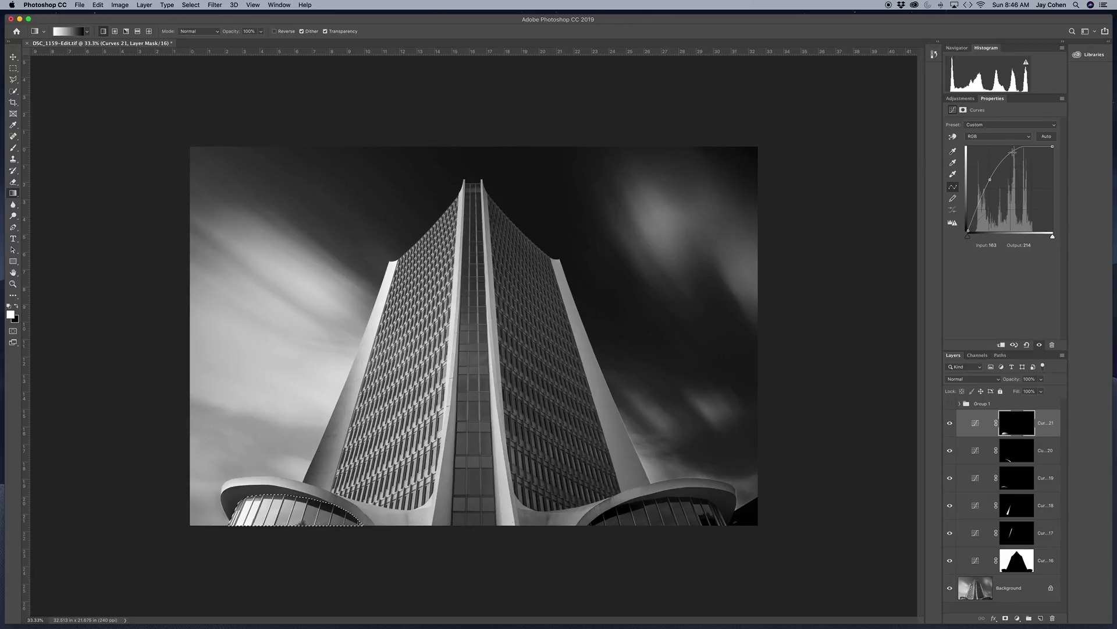
Add a Curves 22 layer lowering 116 to 59, gradient-faded across the reselected windows
left_click(960, 98)
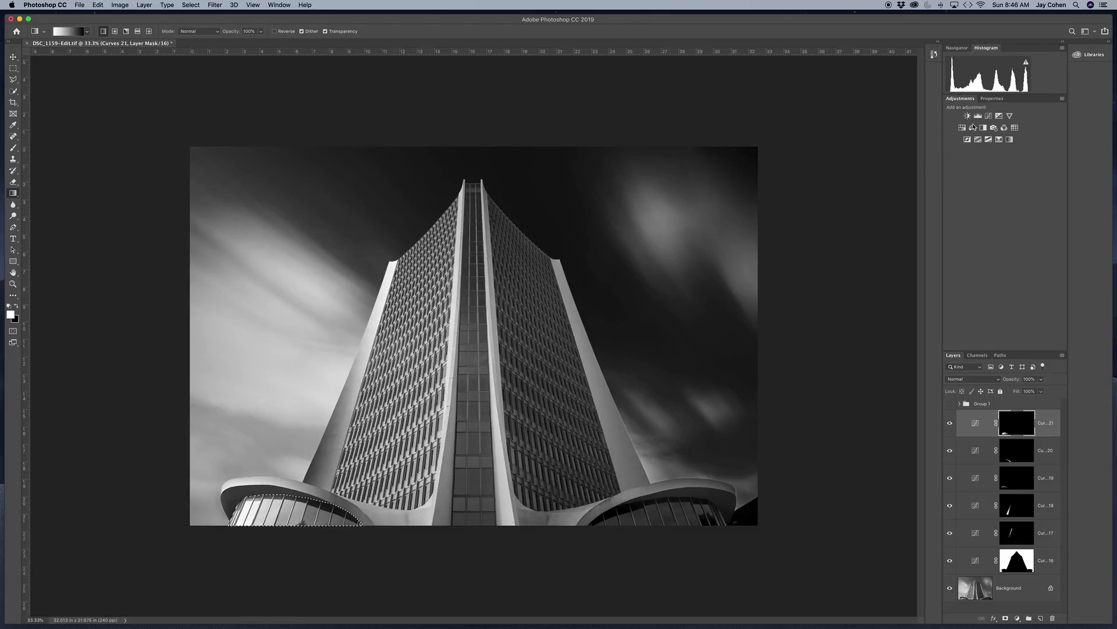
left_click(988, 116)
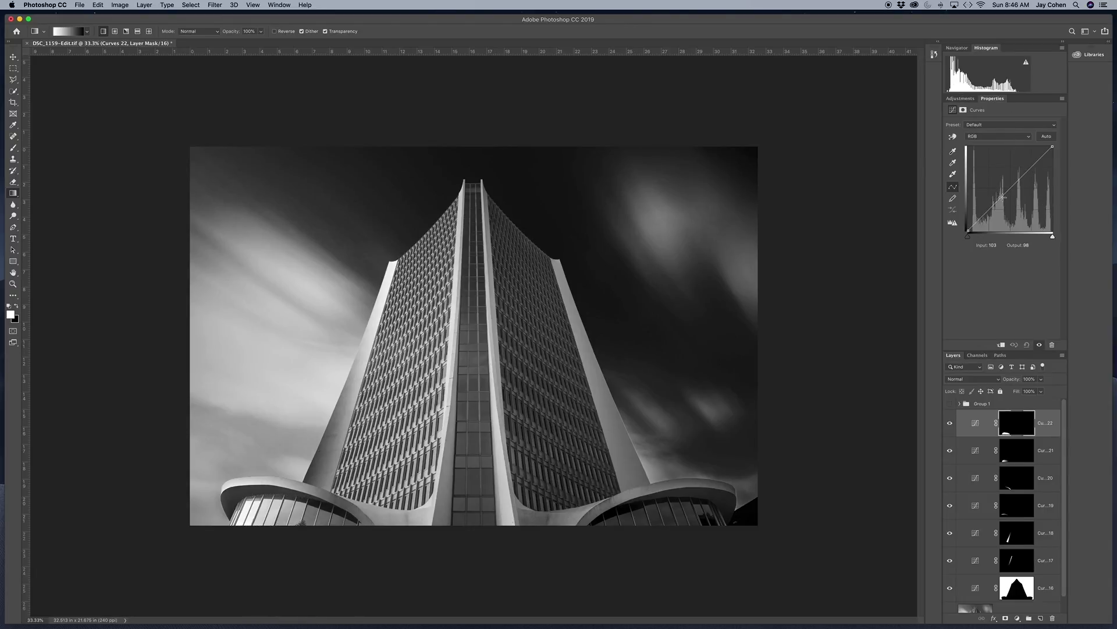
left_click_drag(1002, 198, 1007, 211)
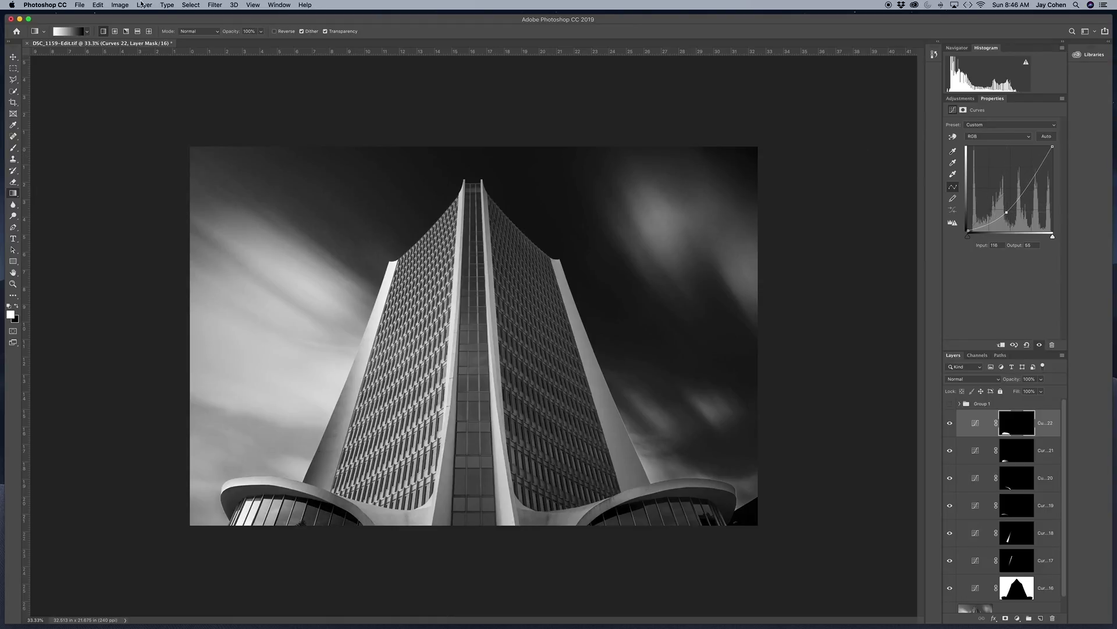
left_click(190, 5)
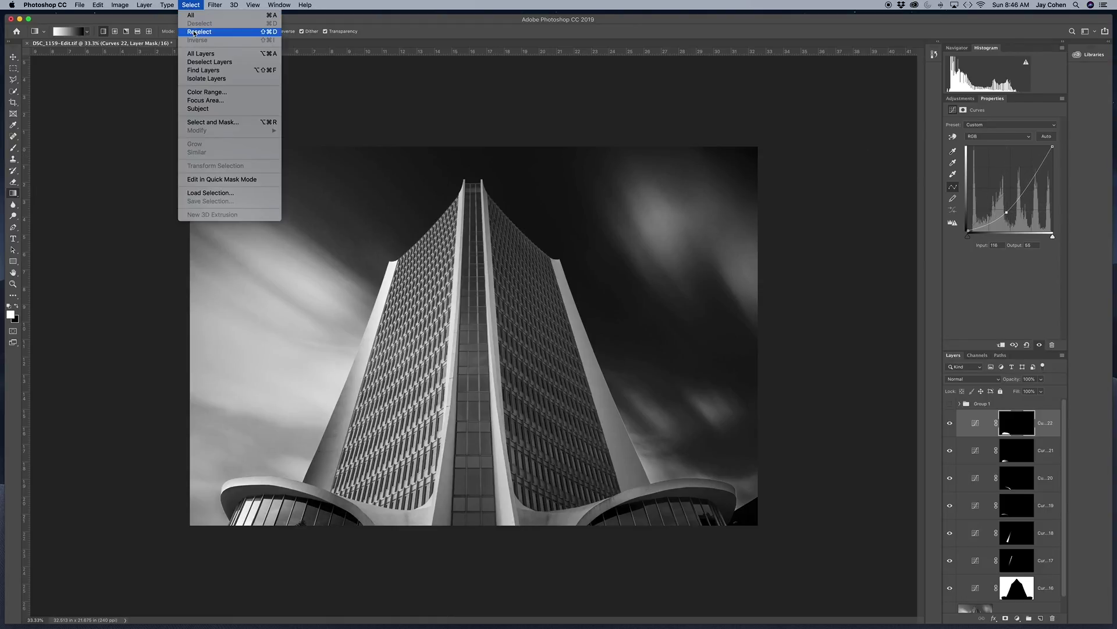
left_click(200, 33)
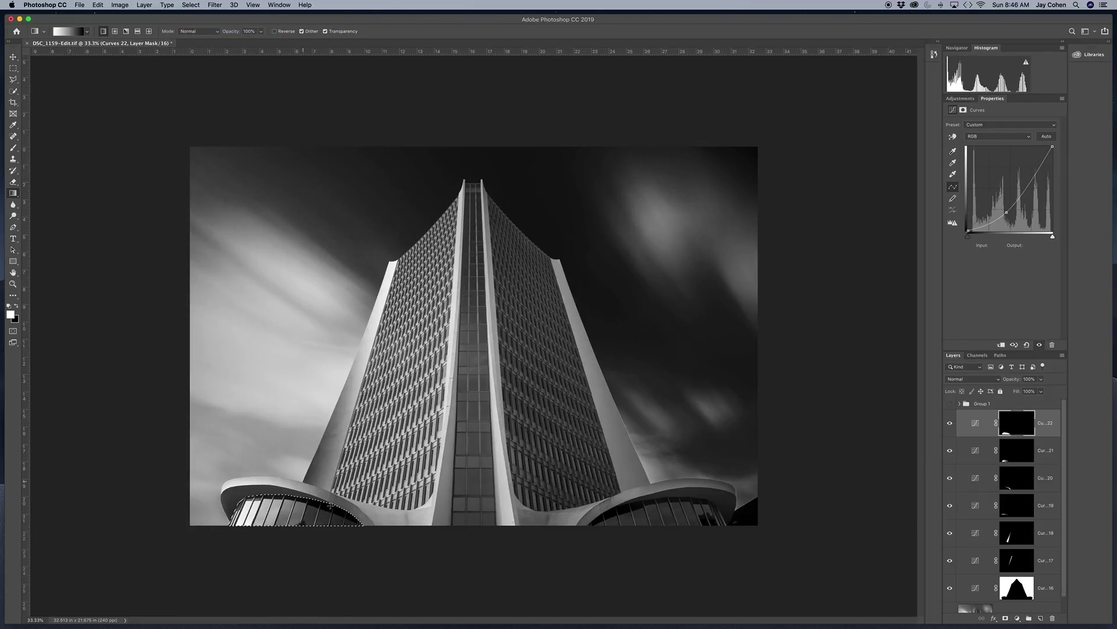
left_click_drag(315, 518, 221, 520)
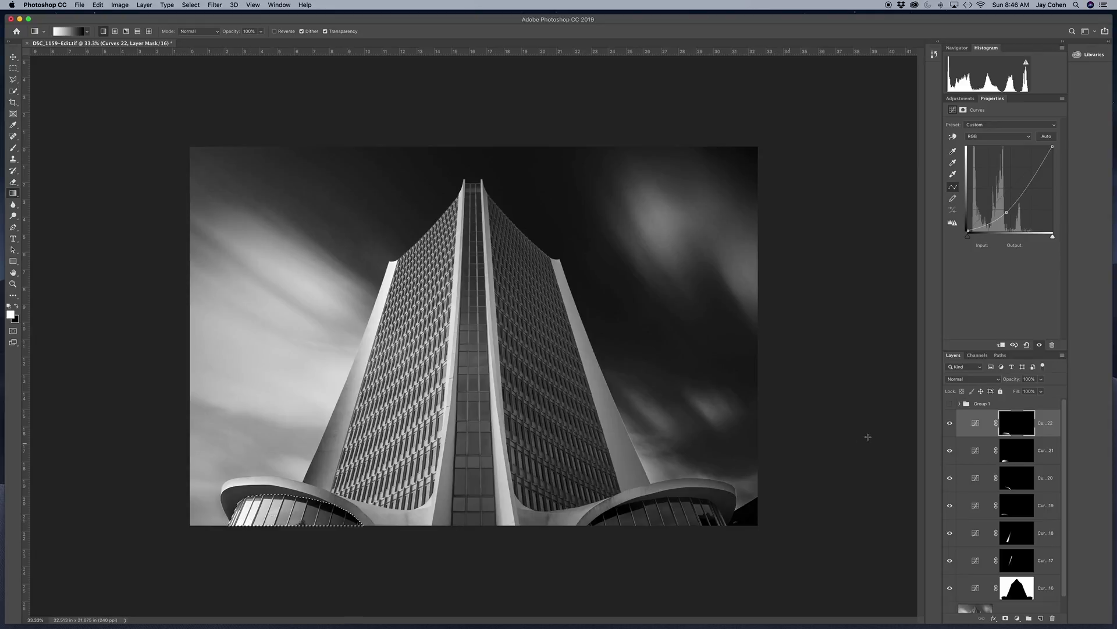
Toggle Curves 22 to compare before and after, then deselect
left_click(949, 423)
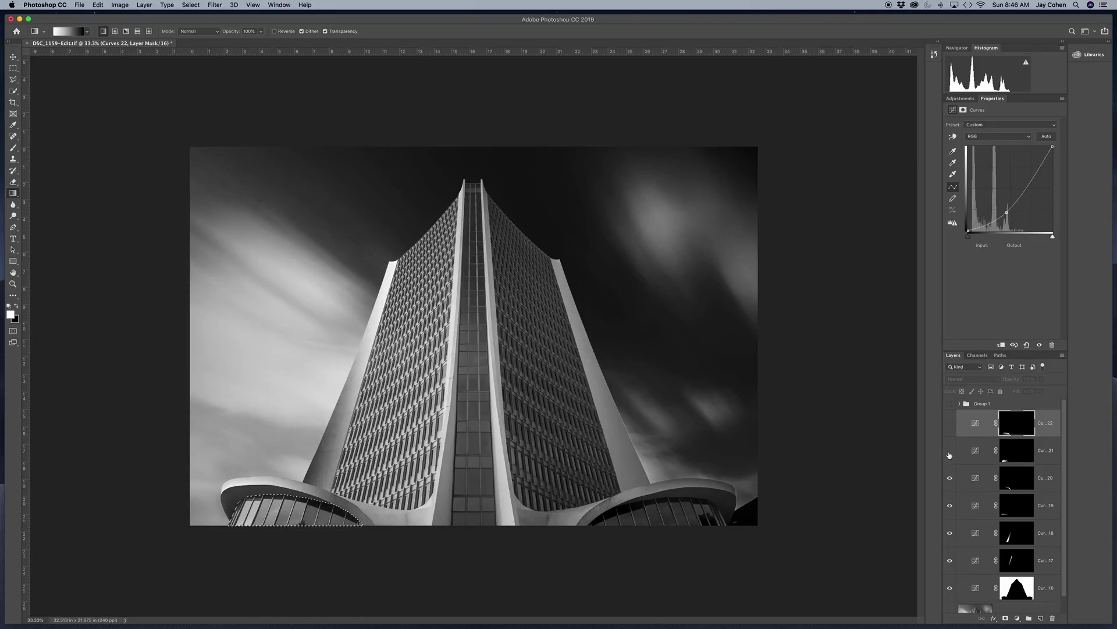
left_click(950, 424)
key("super+d")
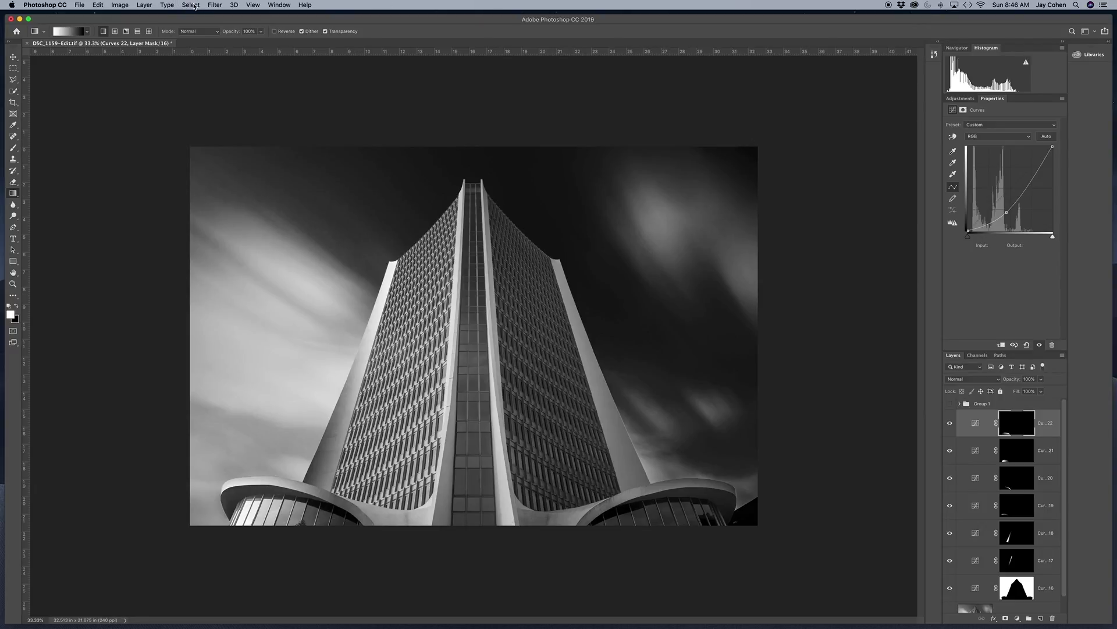
Load the saved 'left arched roof' selection channel
left_click(194, 6)
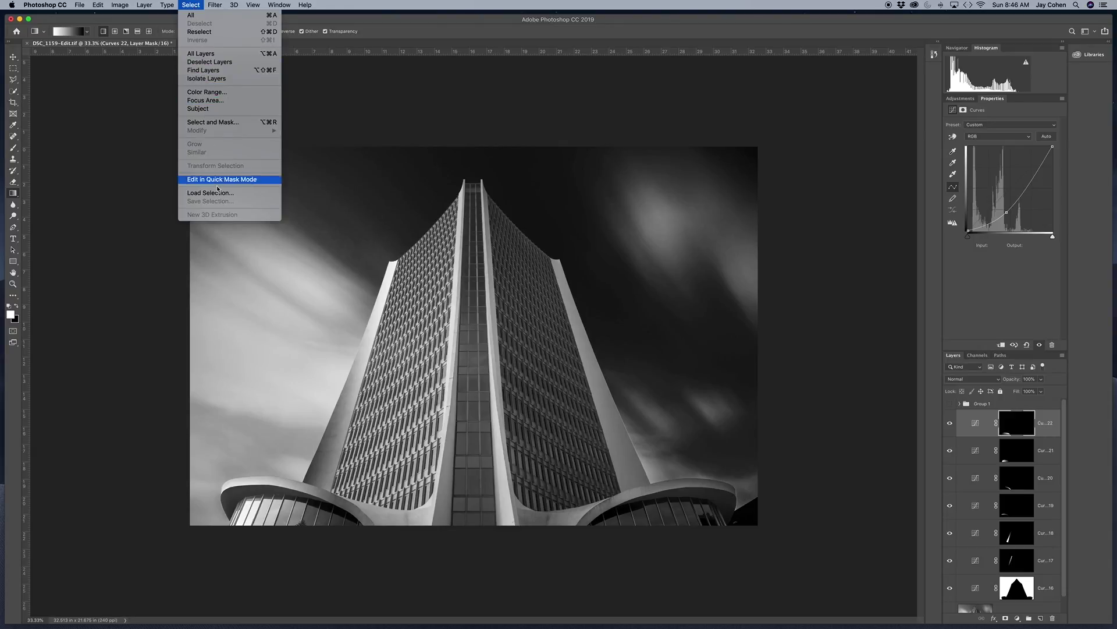
left_click(236, 194)
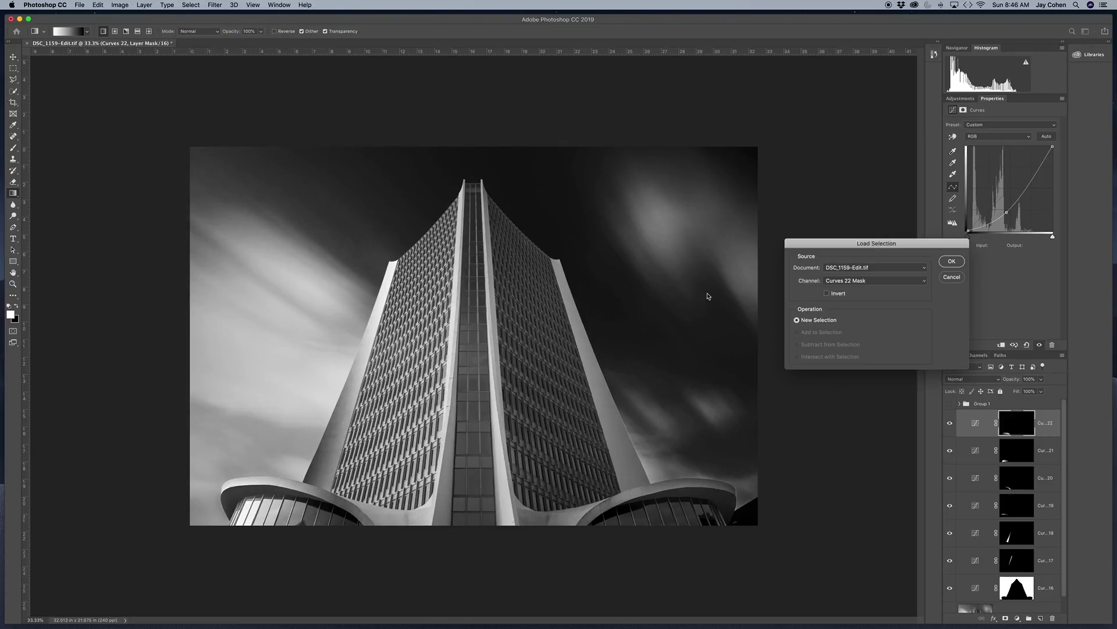
left_click(873, 282)
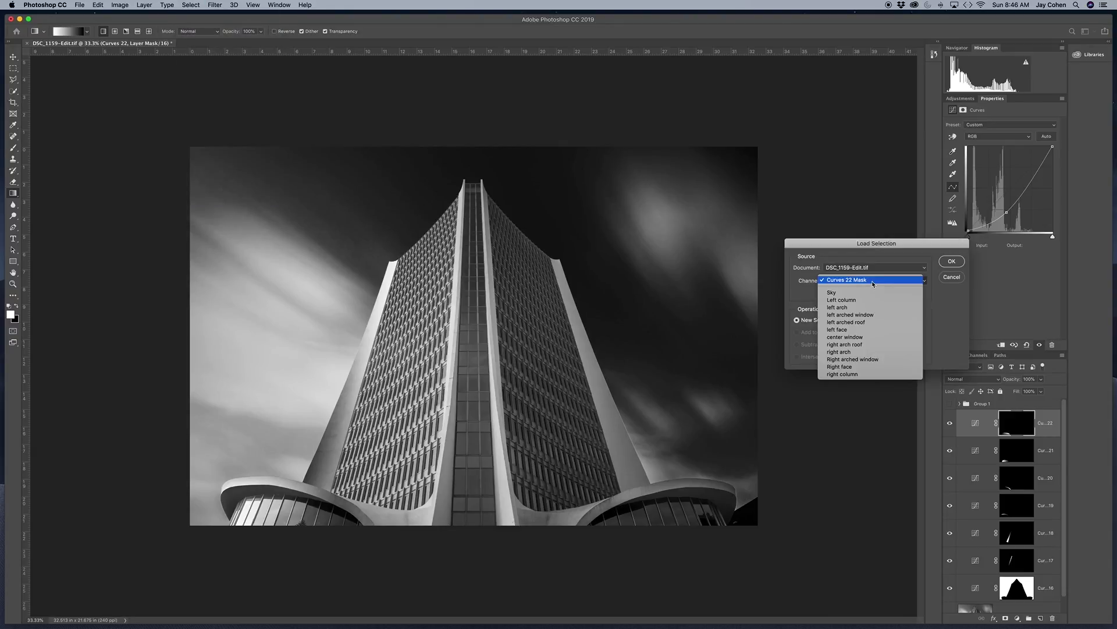
left_click(848, 322)
left_click(951, 261)
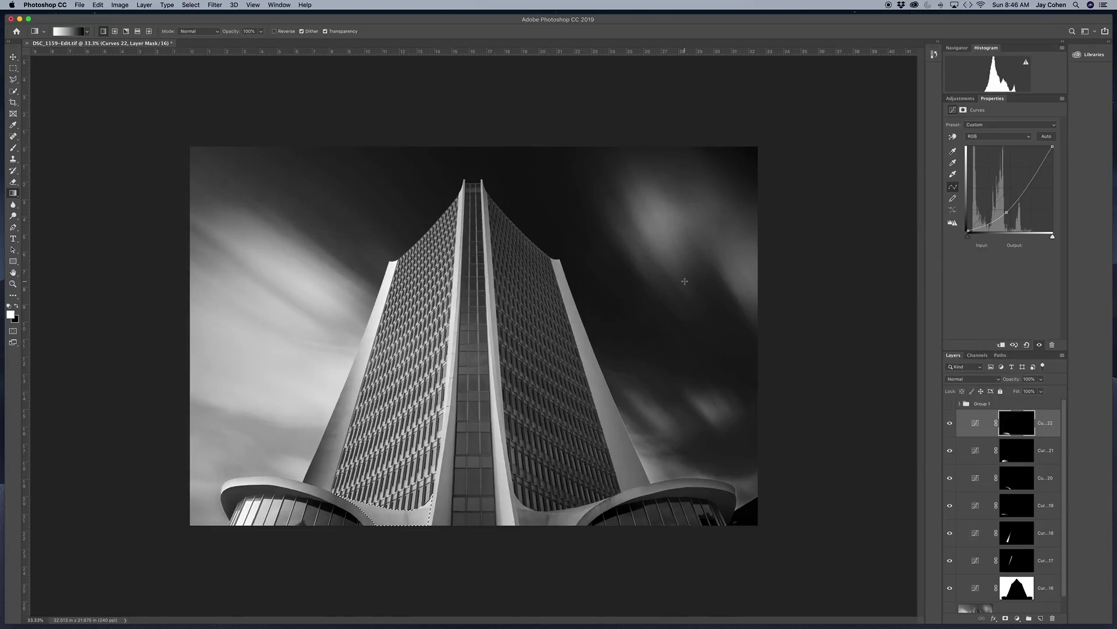
Zoom in to 100% and pan to the lower-left canopy roof
key("super+plus")
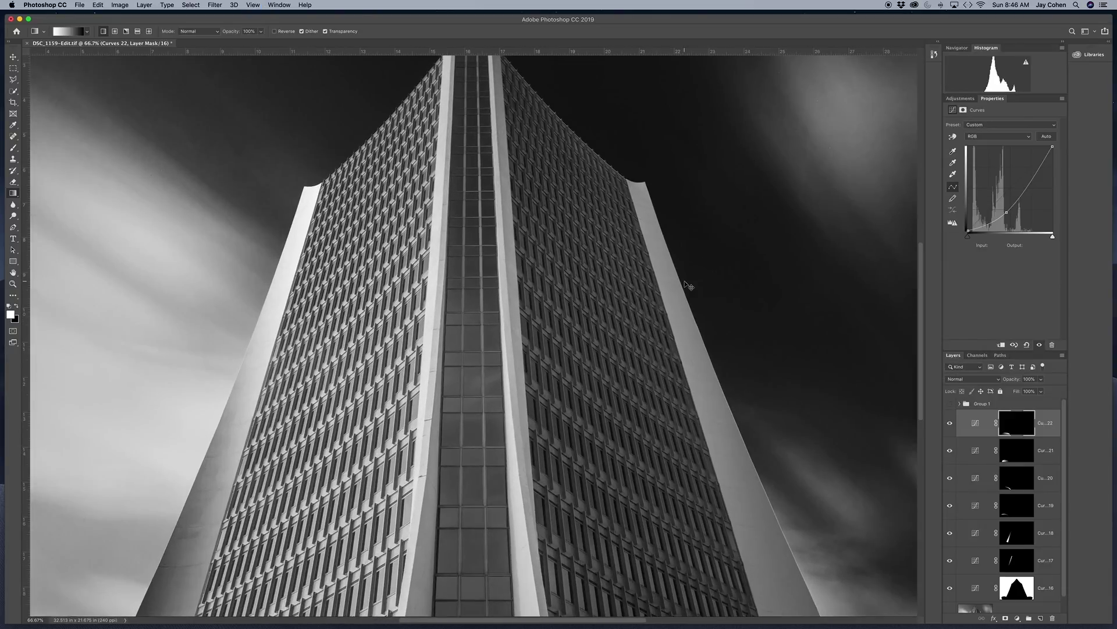
key("super+plus")
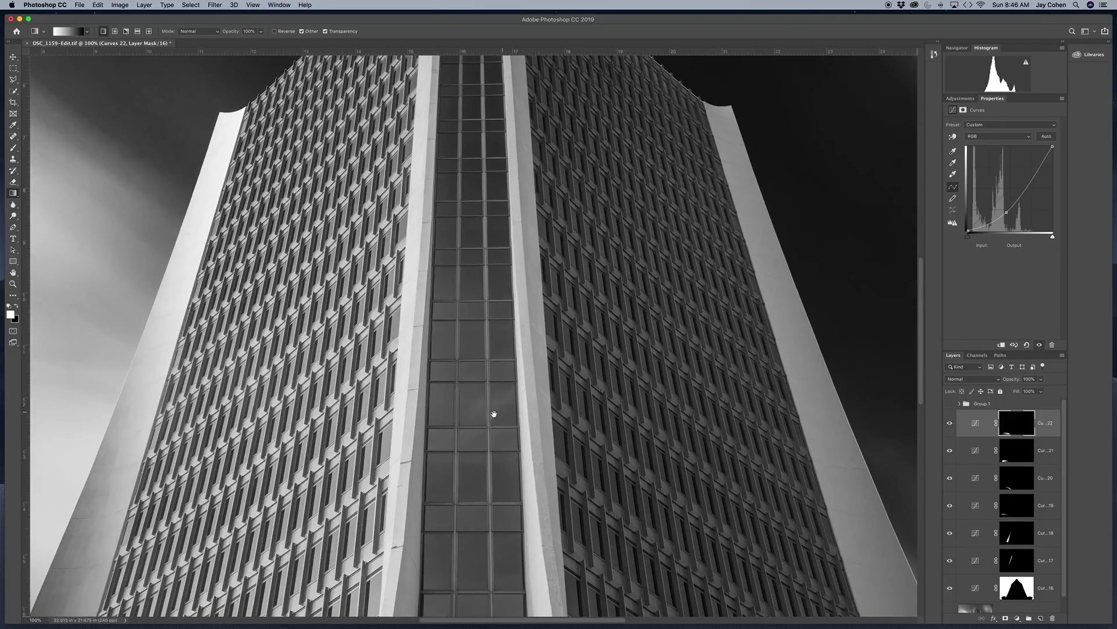
scroll(494, 414, "down", 10)
scroll(493, 414, "left", 5)
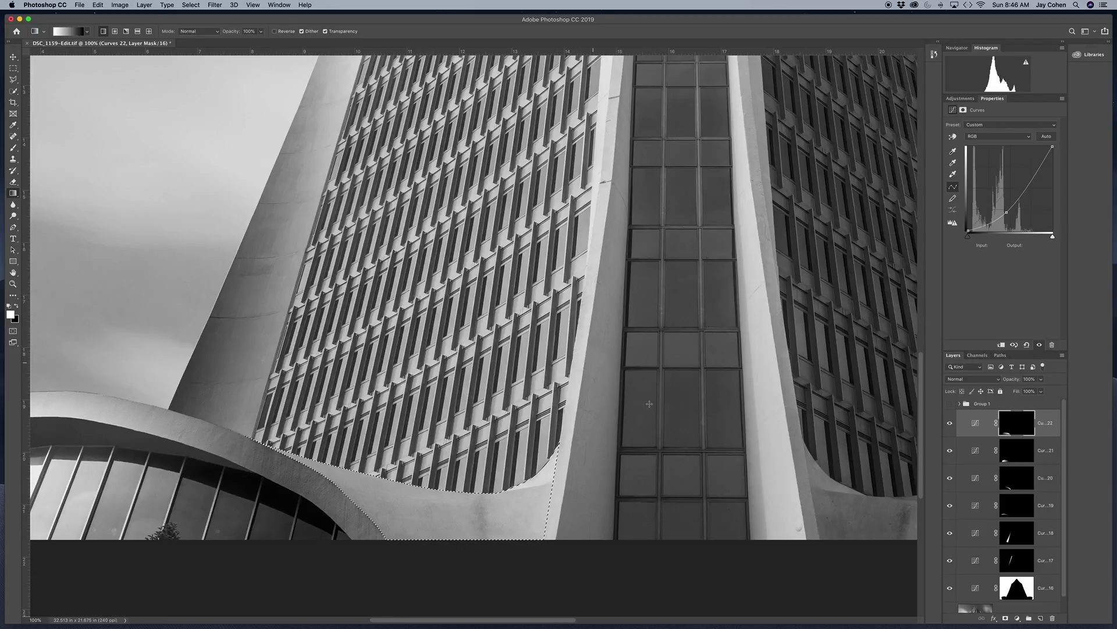
Add a Curves 23 layer raising the curve from 88 to 185 to brighten the roof
left_click(966, 99)
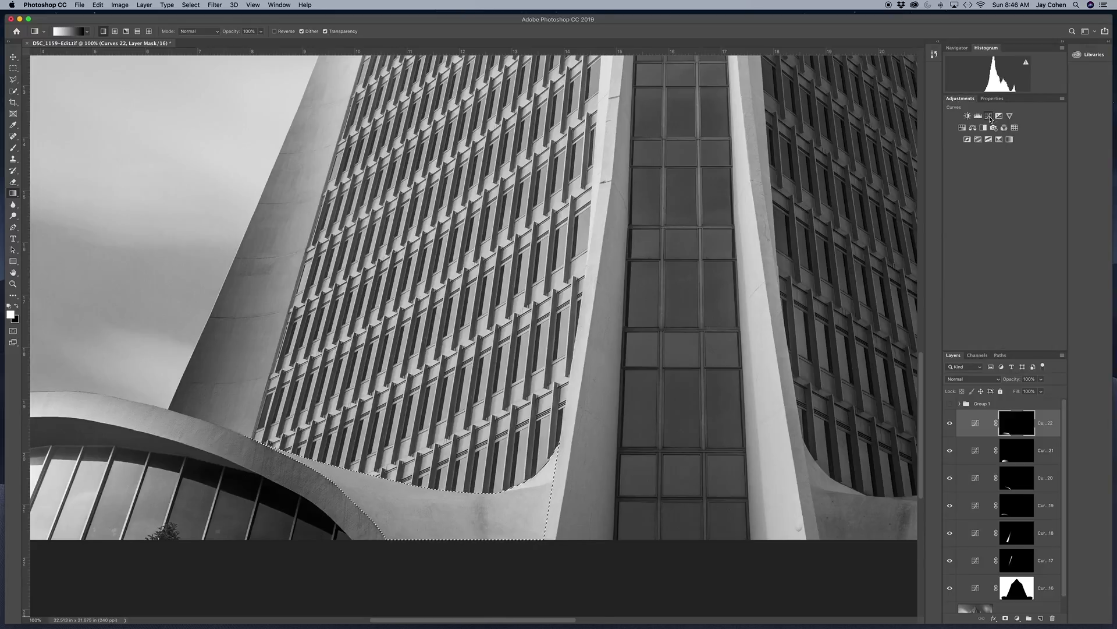
left_click(992, 118)
left_click_drag(1013, 186, 997, 170)
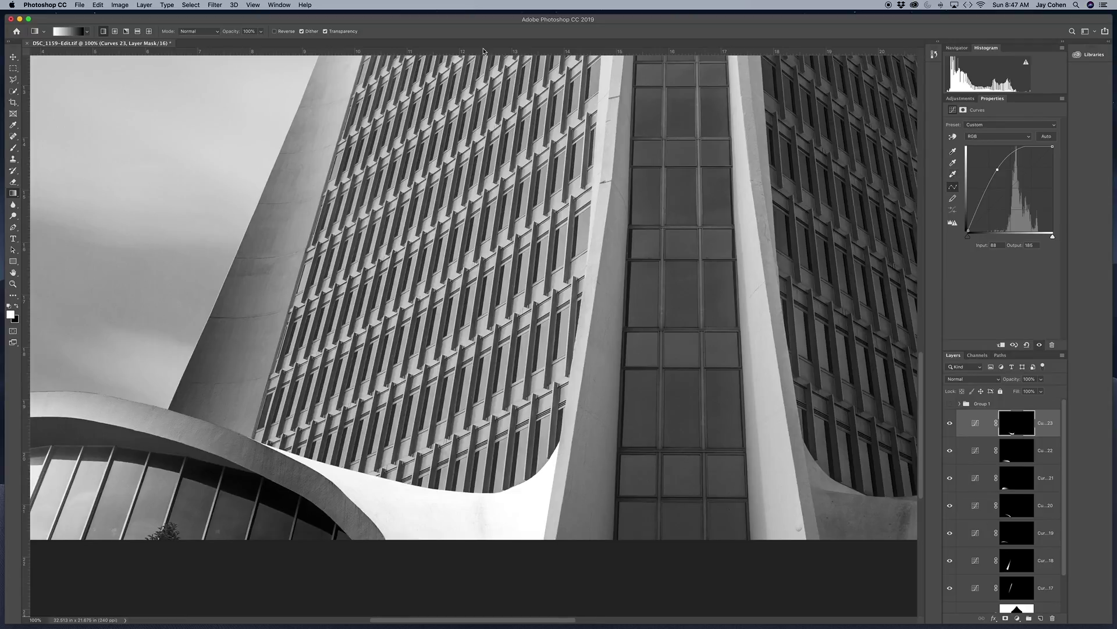
Reselect the roof, blend the mask with a reflected gradient, deselect, and zoom out
left_click(190, 4)
left_click(201, 33)
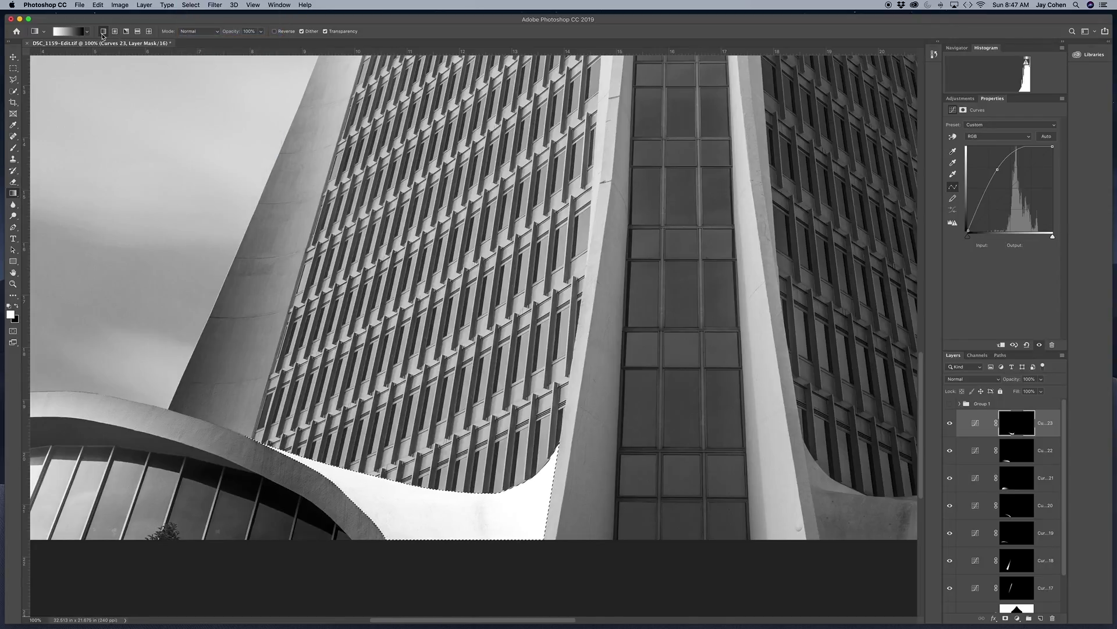
left_click(138, 32)
left_click_drag(451, 509, 451, 541)
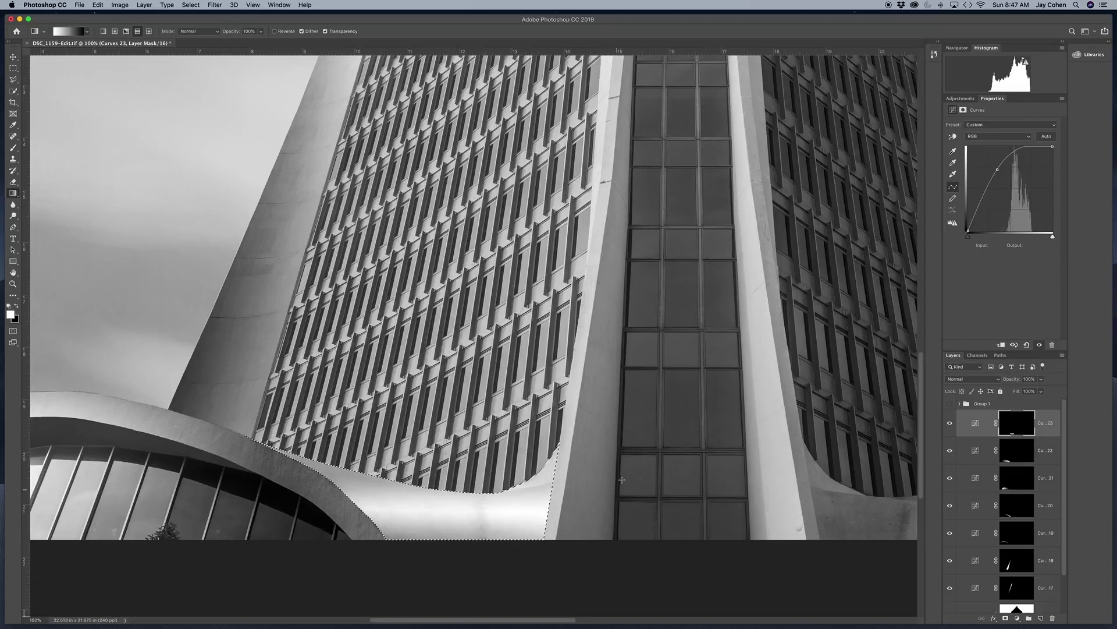
key("super+d")
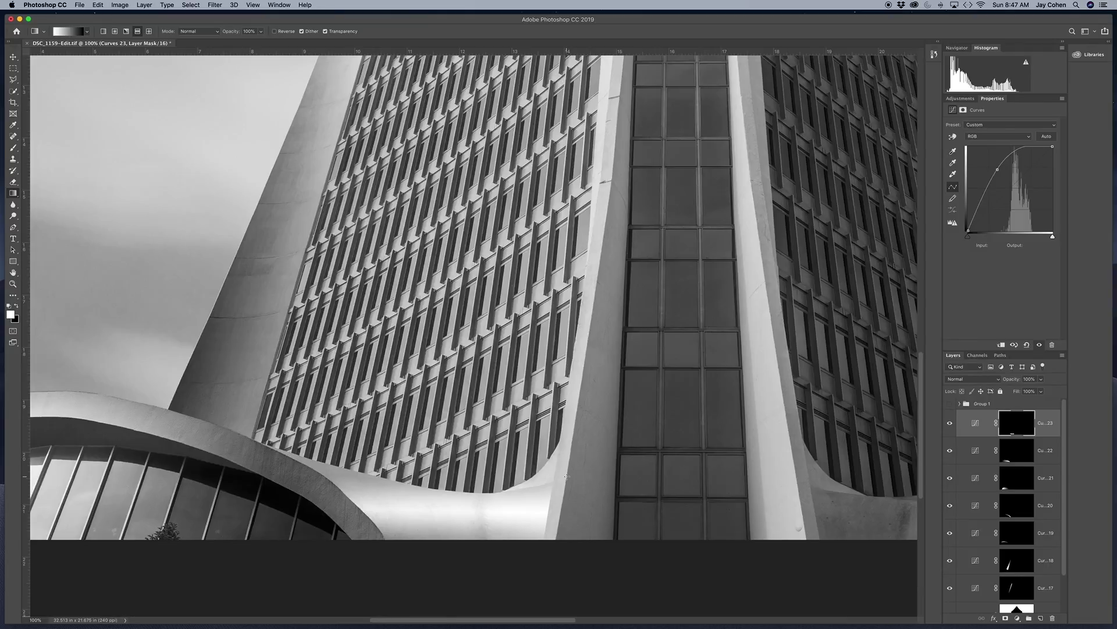
key("super+minus")
key("super+minus")
key("super+minus")
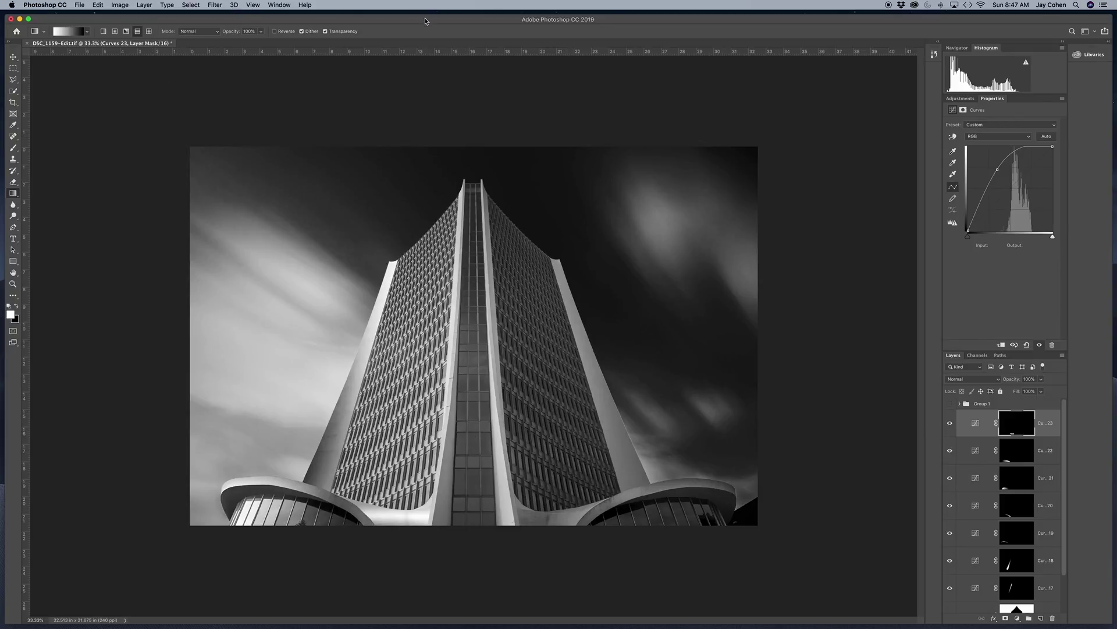
left_click_drag(425, 21, 402, 25)
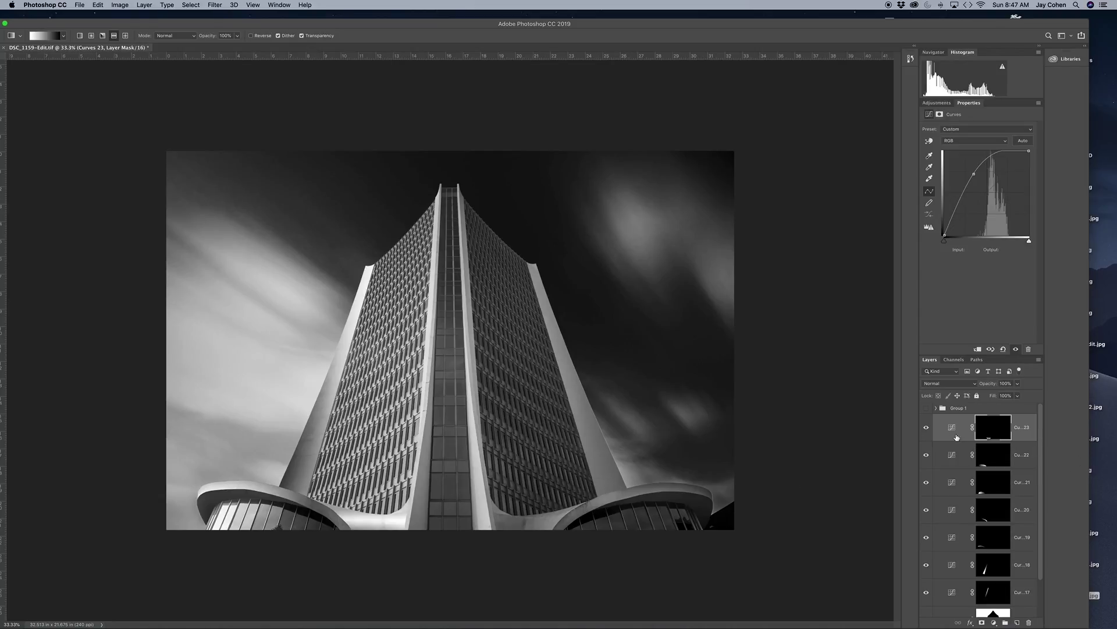
left_click_drag(933, 510, 928, 584)
scroll(928, 584, "down", 3)
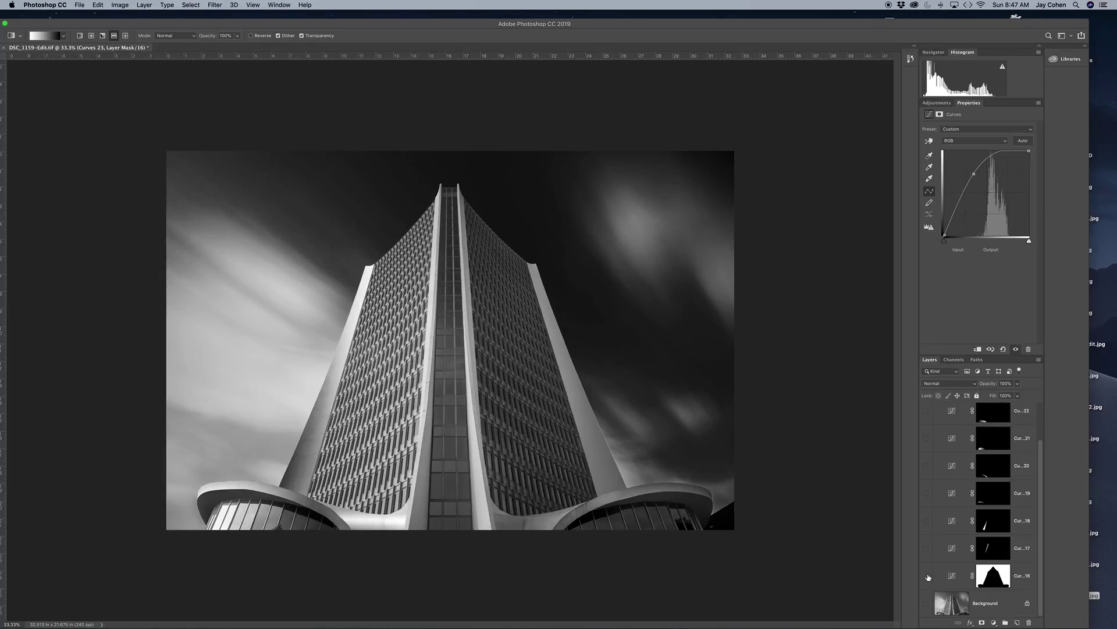
left_click_drag(929, 577, 924, 603)
left_click(926, 603)
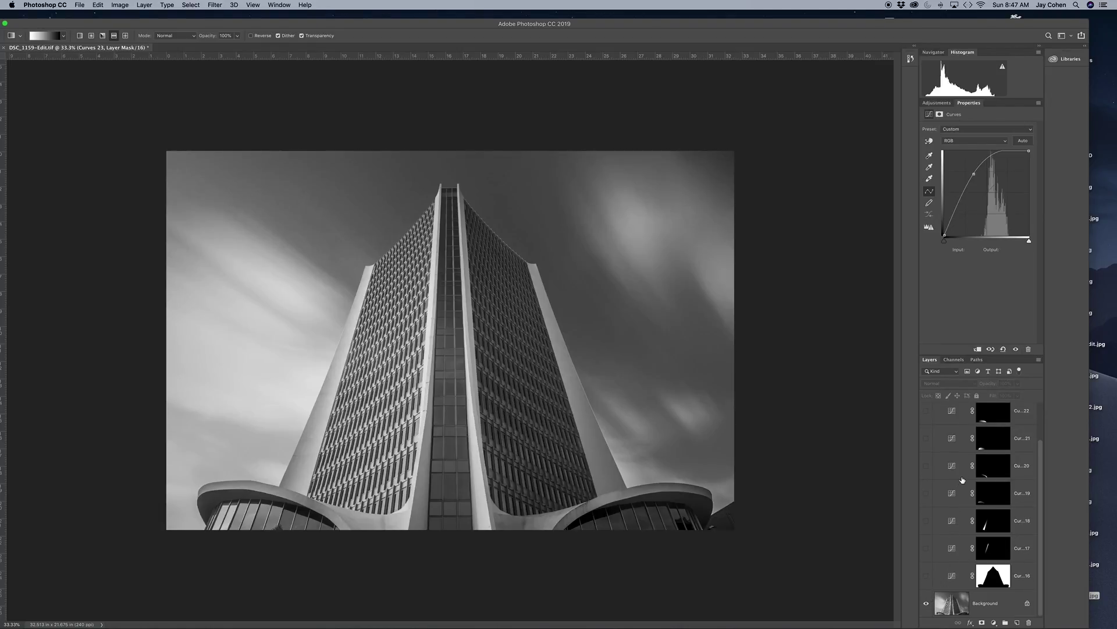
scroll(962, 480, "up", 3)
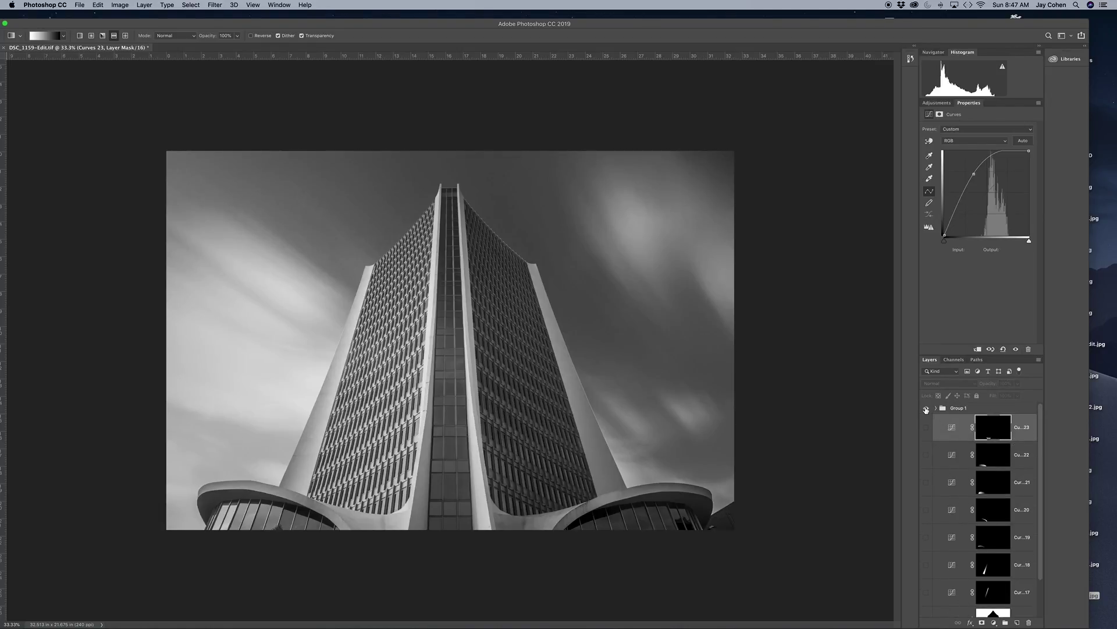
left_click(926, 409)
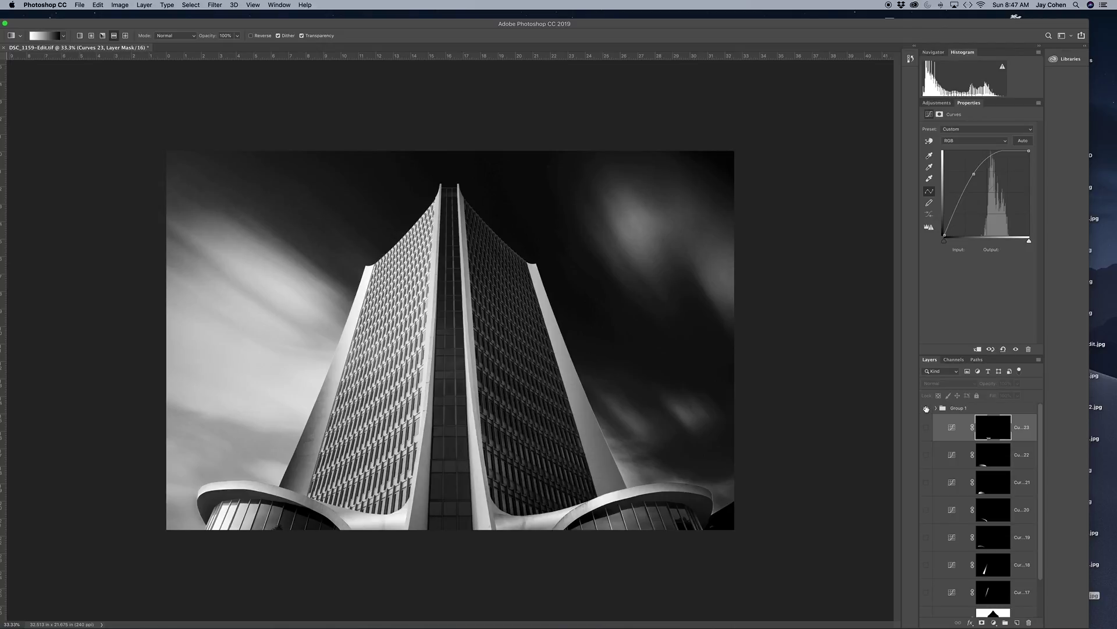